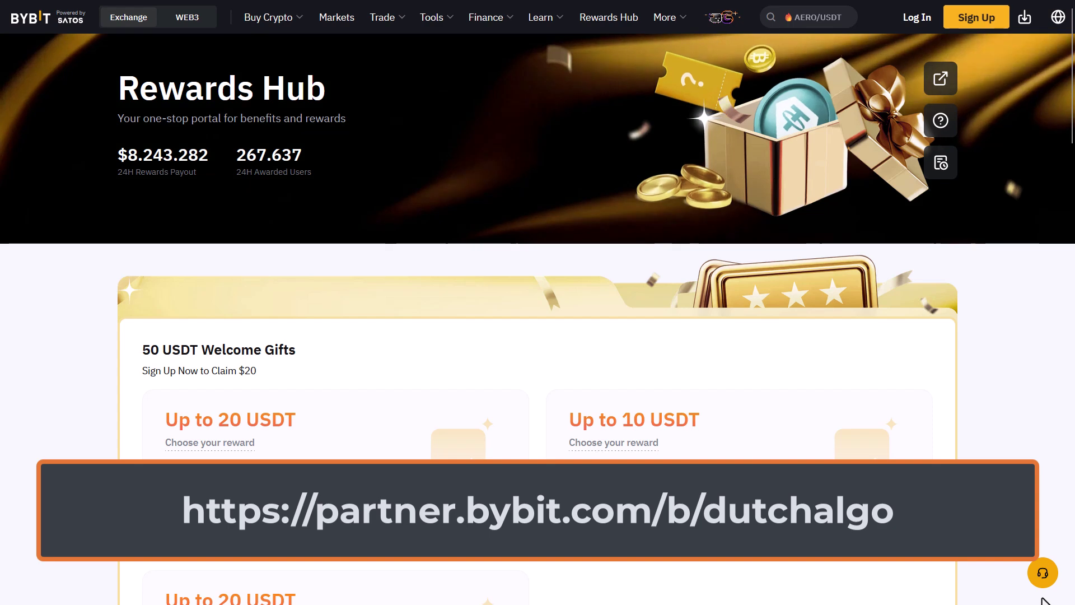
# Scroll through the Rewards Hub and dismiss the $50 welcome gift popup.
pyautogui.scroll(-4, 1037, 597)
pyautogui.scroll(-10, 1042, 600)
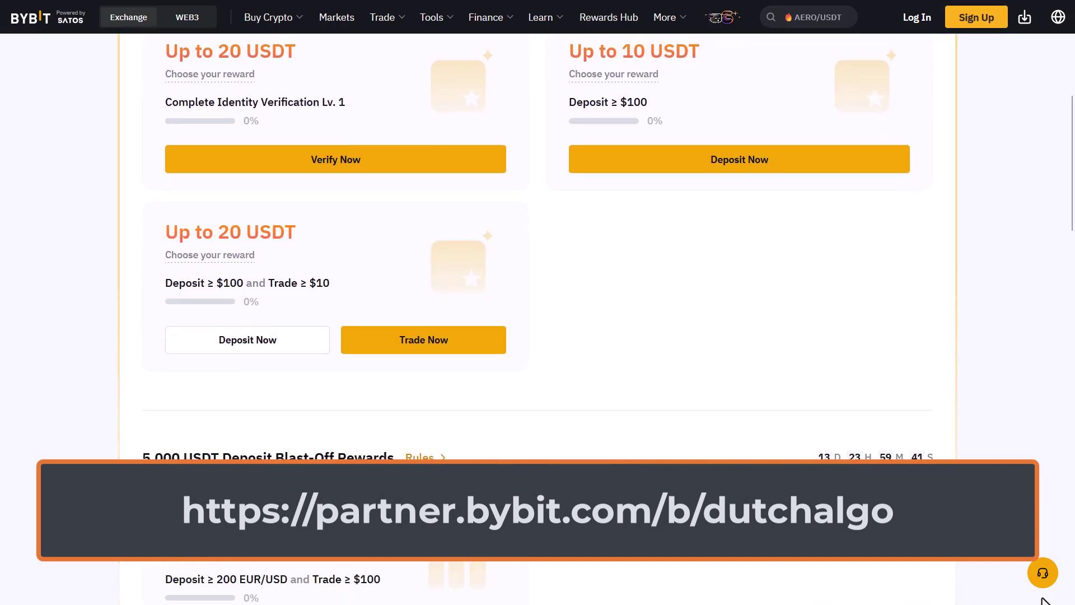
pyautogui.scroll(-12, 1042, 600)
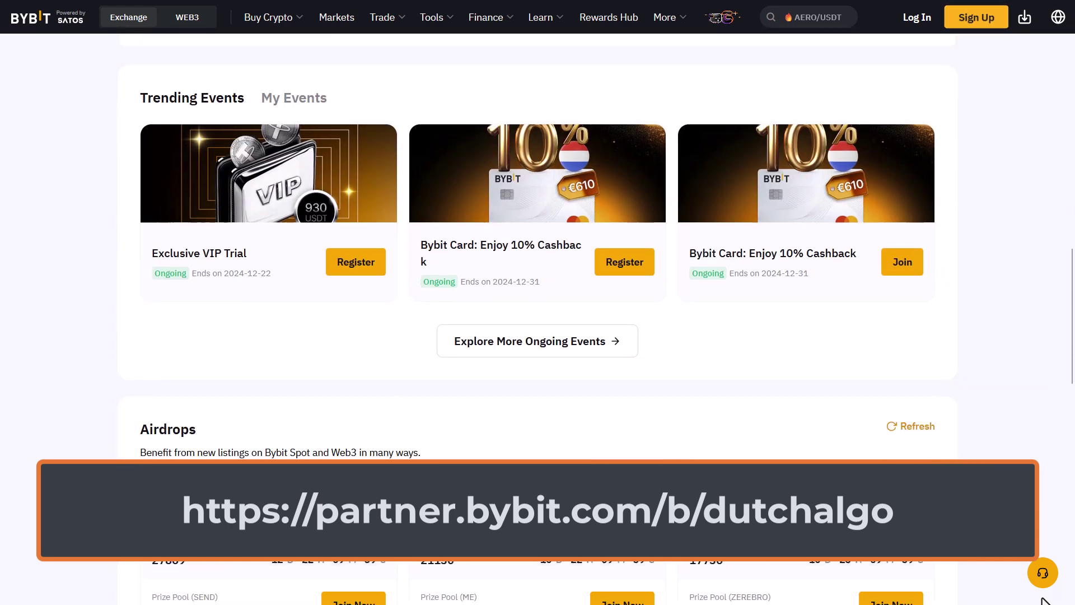
pyautogui.scroll(-3, 1043, 600)
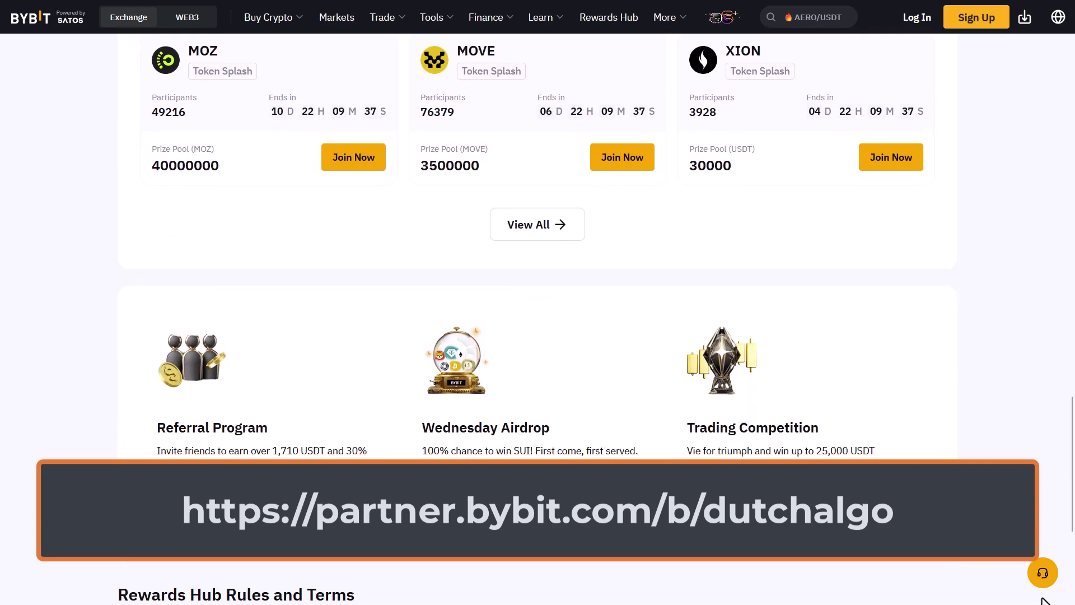
pyautogui.scroll(20, 1043, 600)
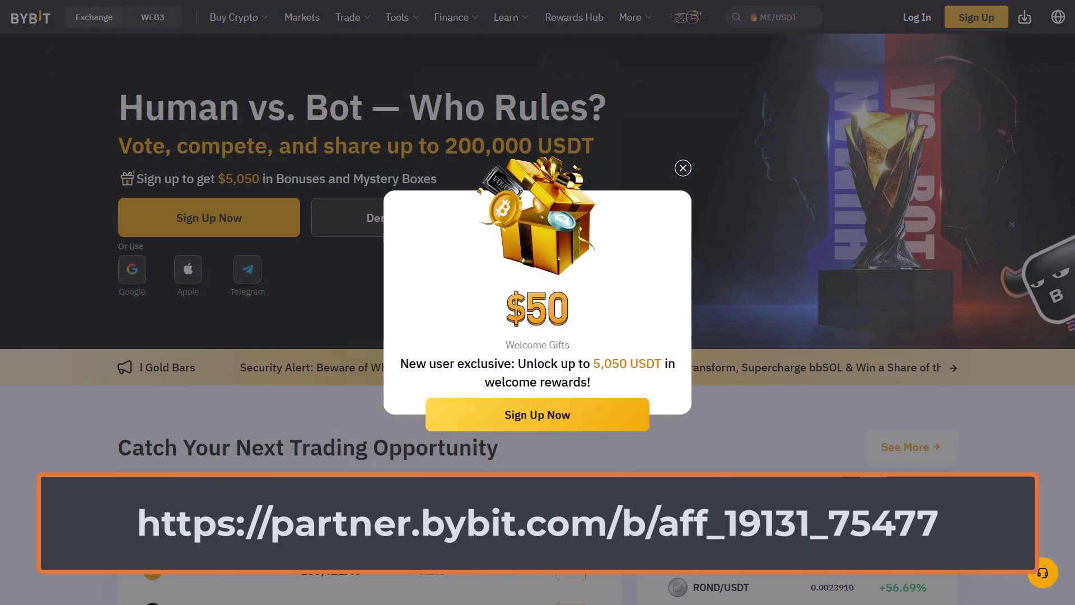
pyautogui.click(683, 168)
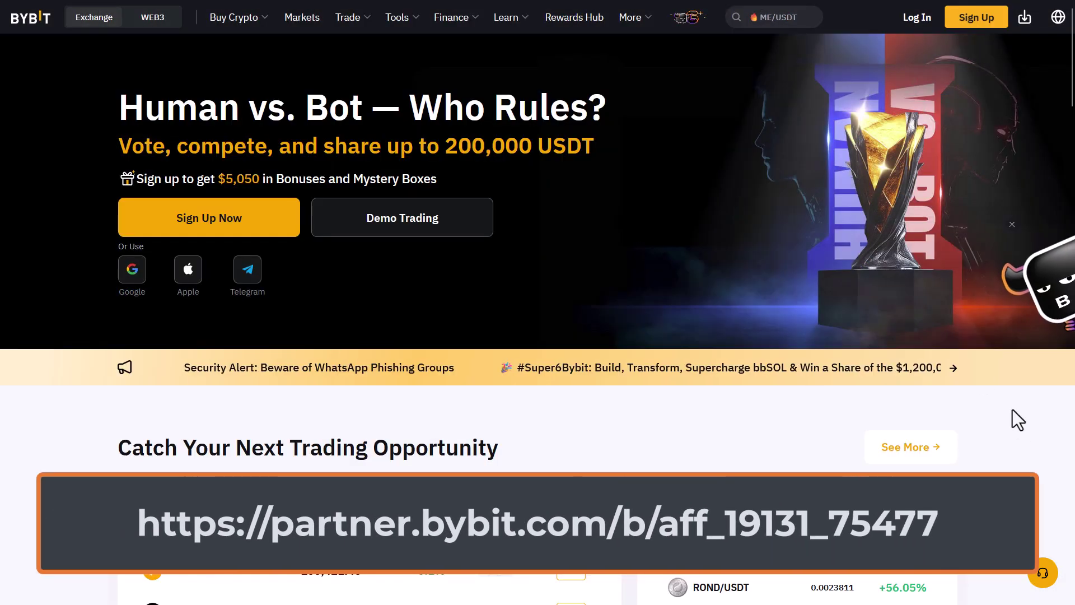
# Scroll down the Bybit homepage.
pyautogui.scroll(-2, 1013, 409)
pyautogui.scroll(-13, 538, 302)
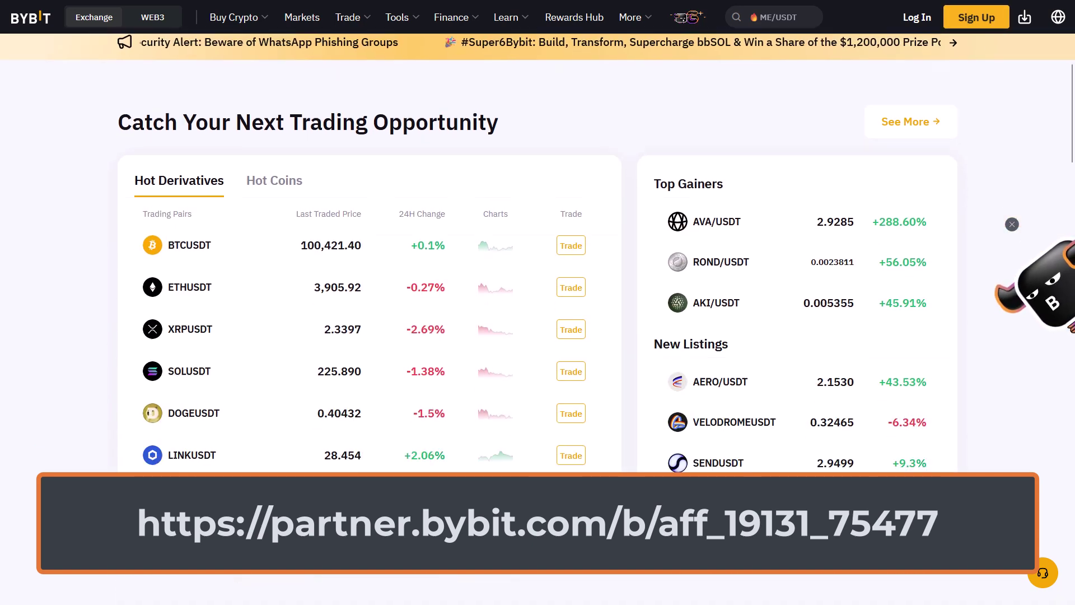
pyautogui.scroll(-8, 538, 302)
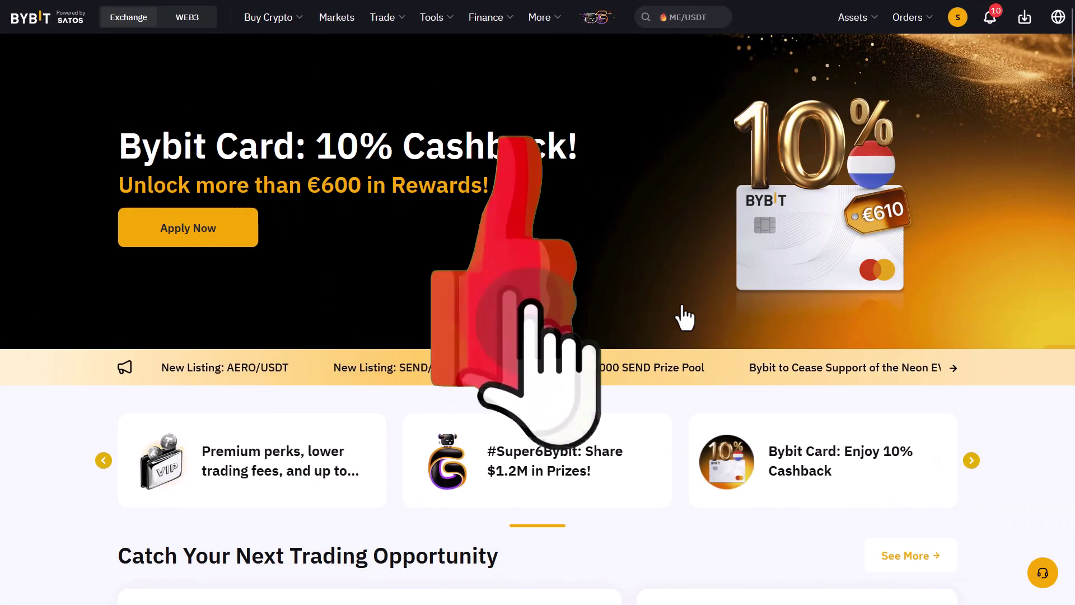
# Go to Tools > Trading Bot and start a DCA bot from Create My Bot.
pyautogui.moveTo(431, 18)
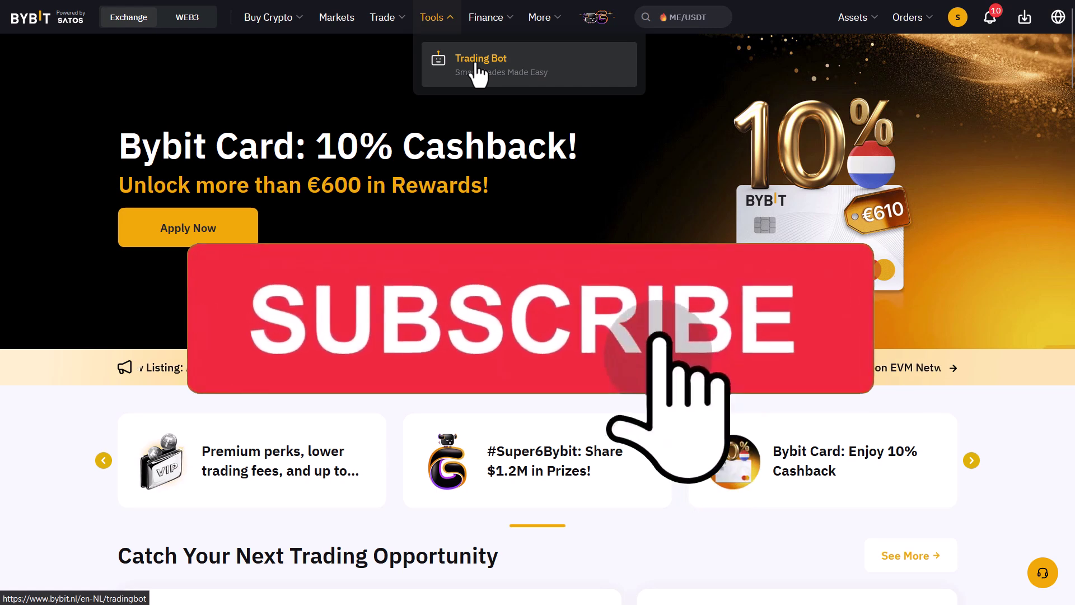
pyautogui.click(476, 65)
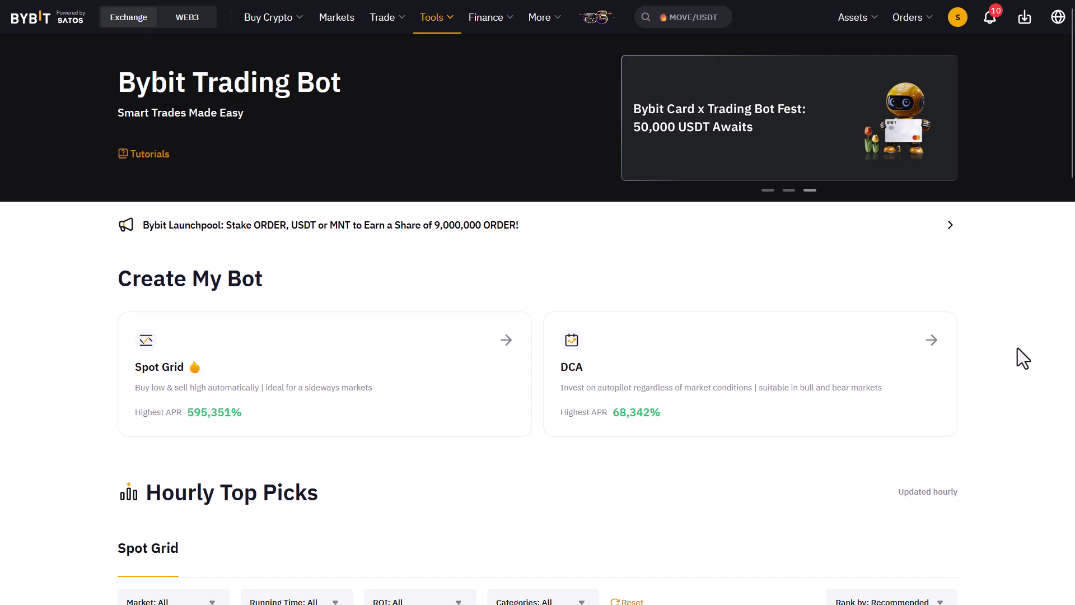
pyautogui.click(841, 363)
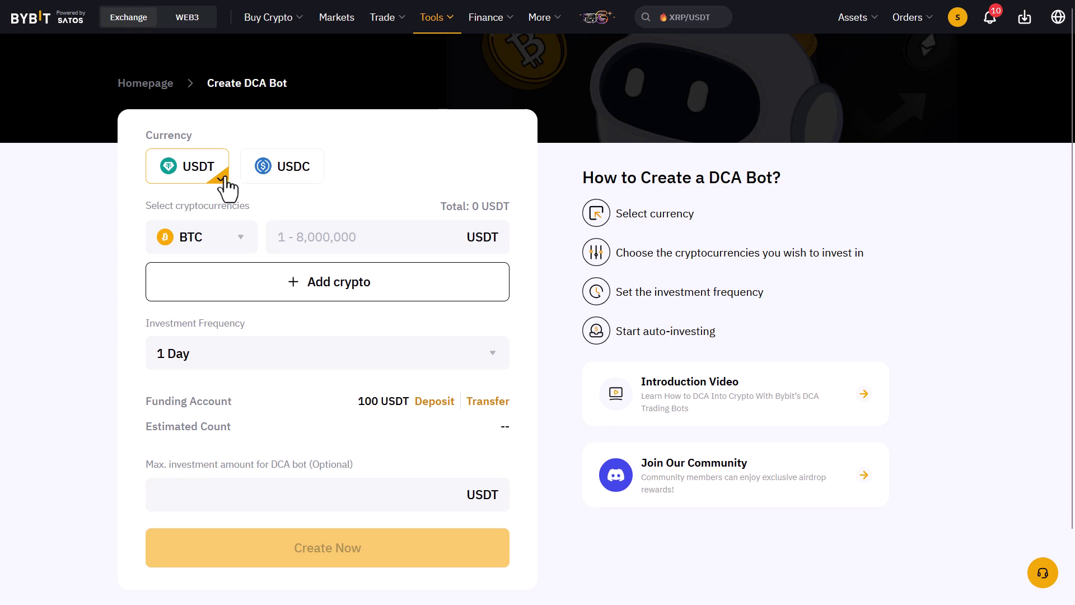
pyautogui.click(261, 177)
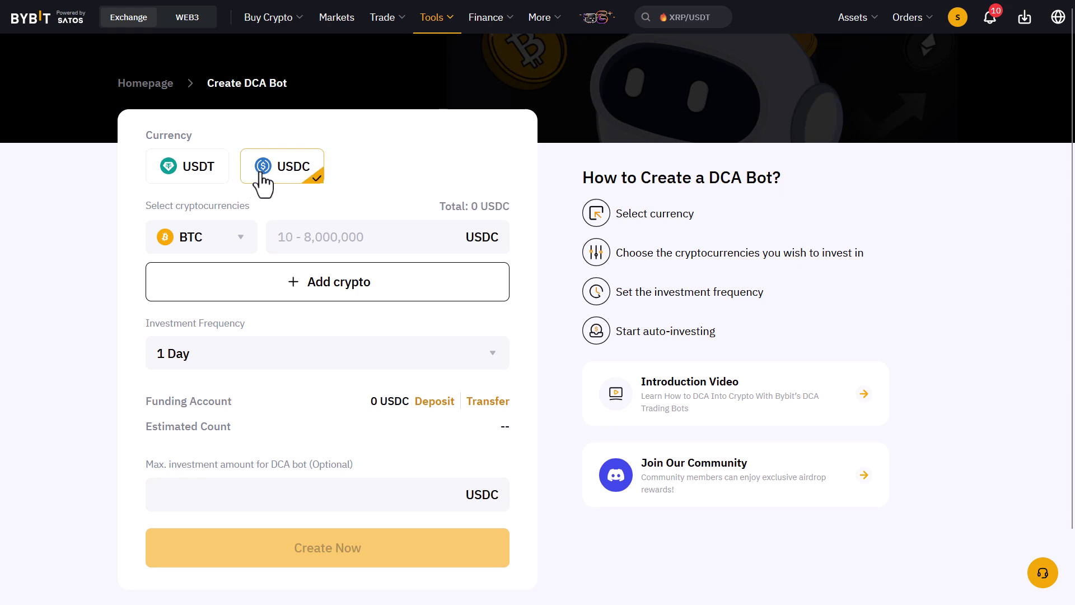
pyautogui.click(207, 183)
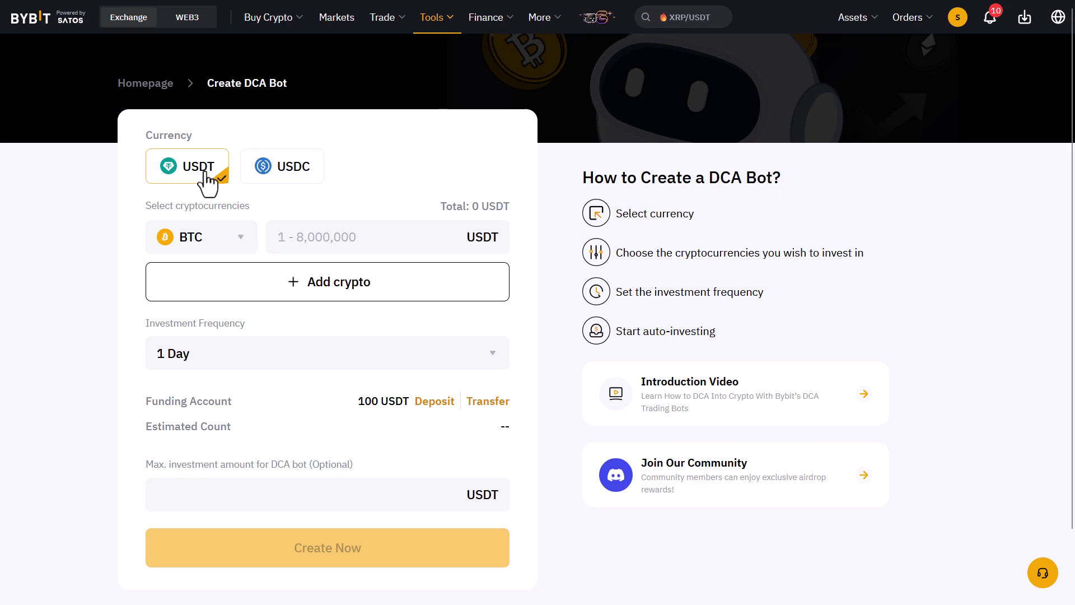
pyautogui.moveTo(369, 400); pyautogui.dragTo(379, 399)
pyautogui.click(378, 399)
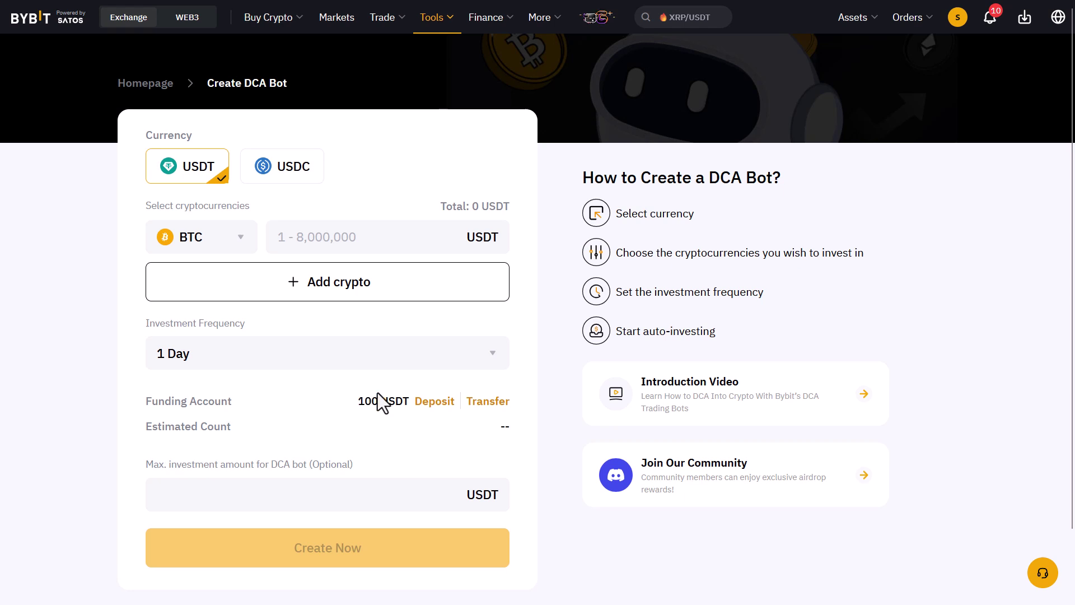
# Open the bot's coin list and browse the available cryptocurrencies.
pyautogui.click(245, 251)
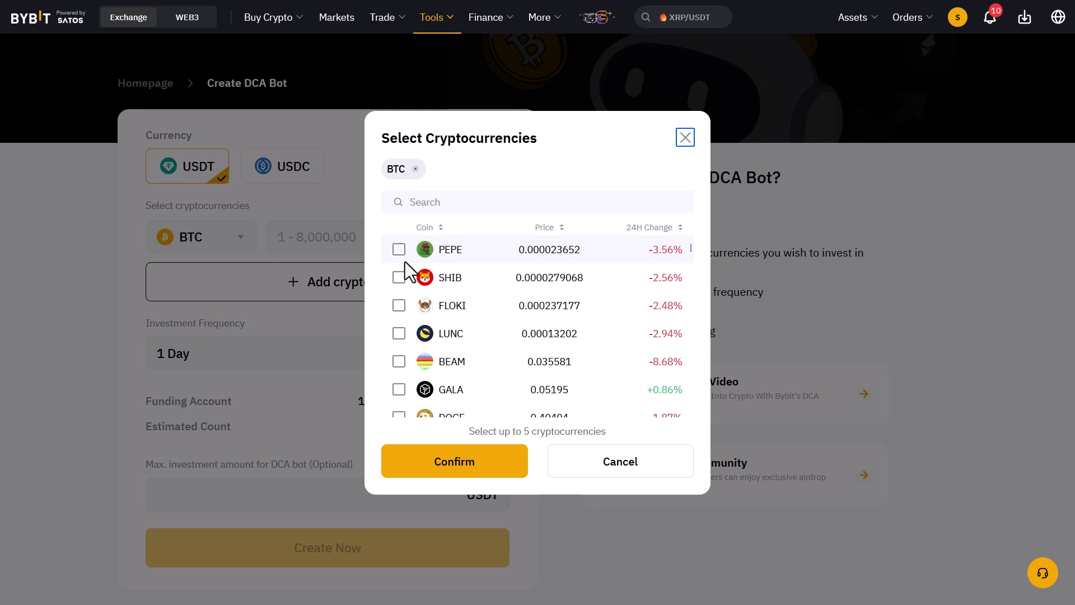
pyautogui.scroll(-7, 406, 262)
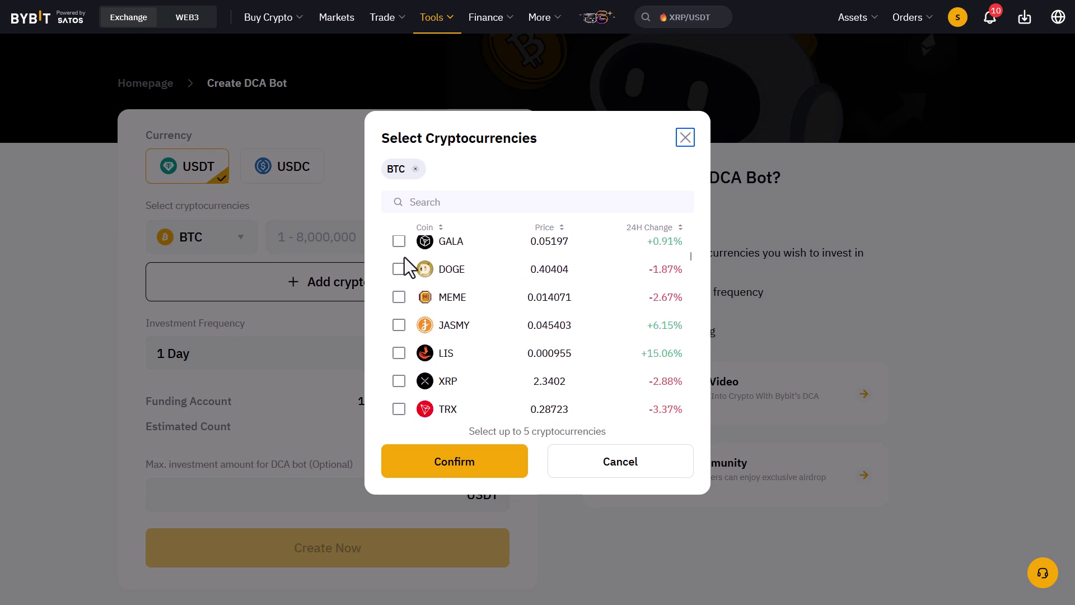
pyautogui.scroll(-5, 405, 262)
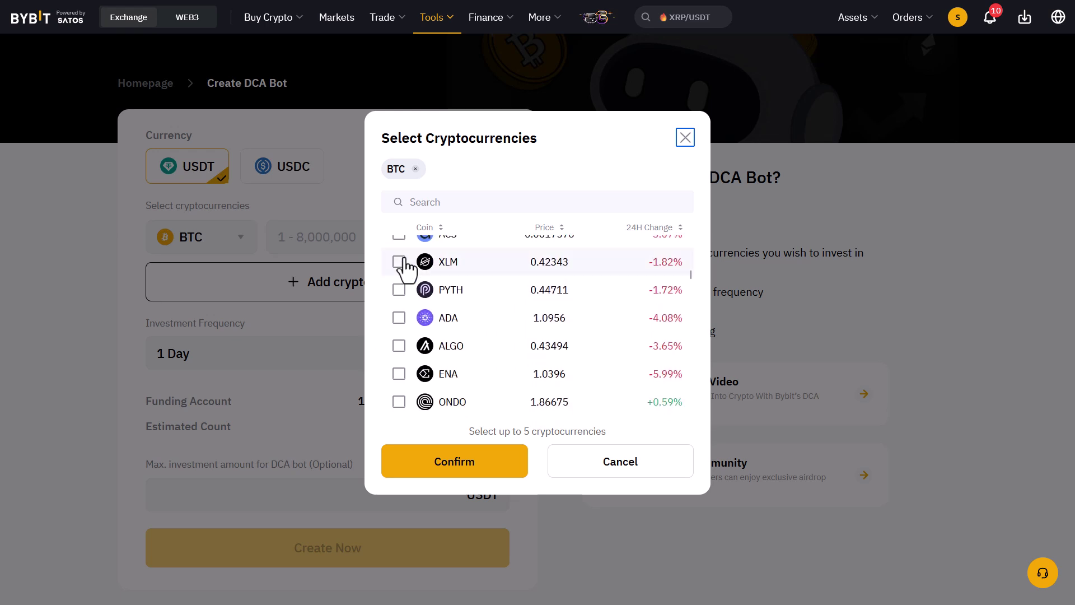
pyautogui.scroll(12, 405, 258)
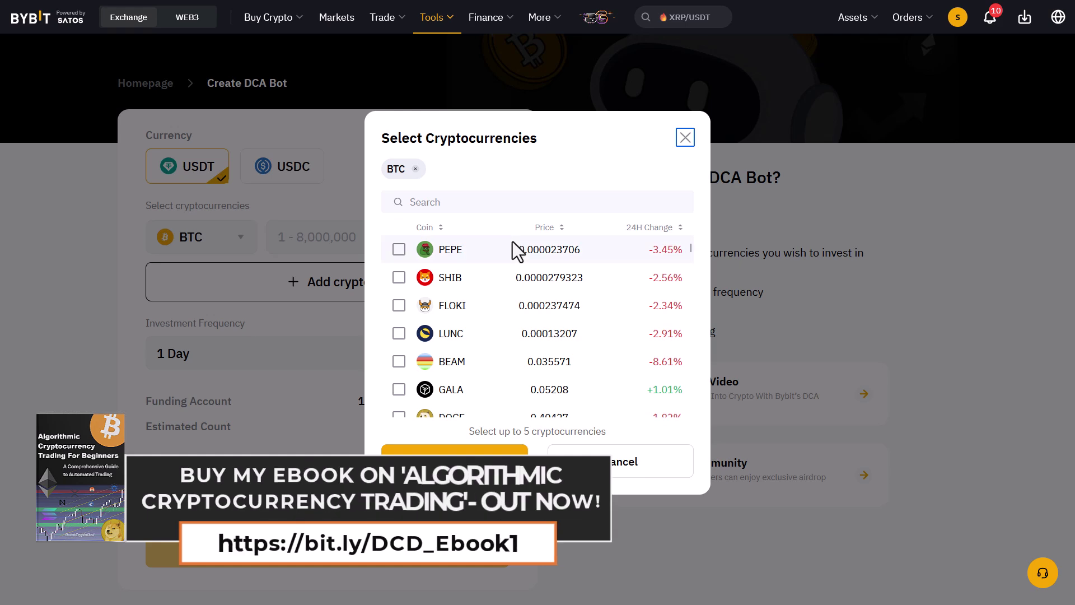
pyautogui.scroll(-8, 514, 249)
pyautogui.scroll(-12, 514, 274)
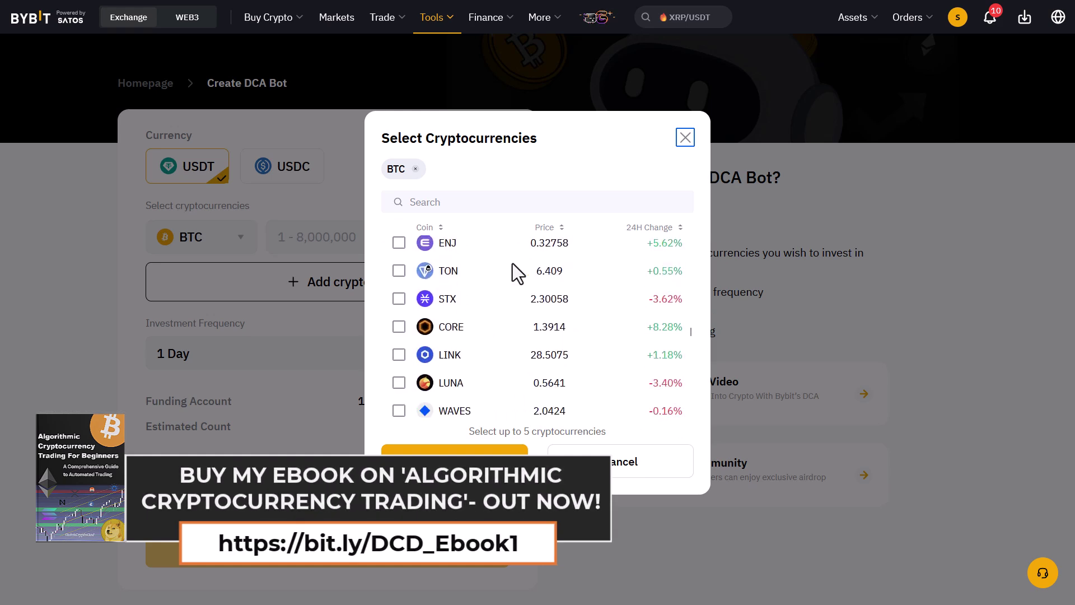
pyautogui.scroll(15, 515, 273)
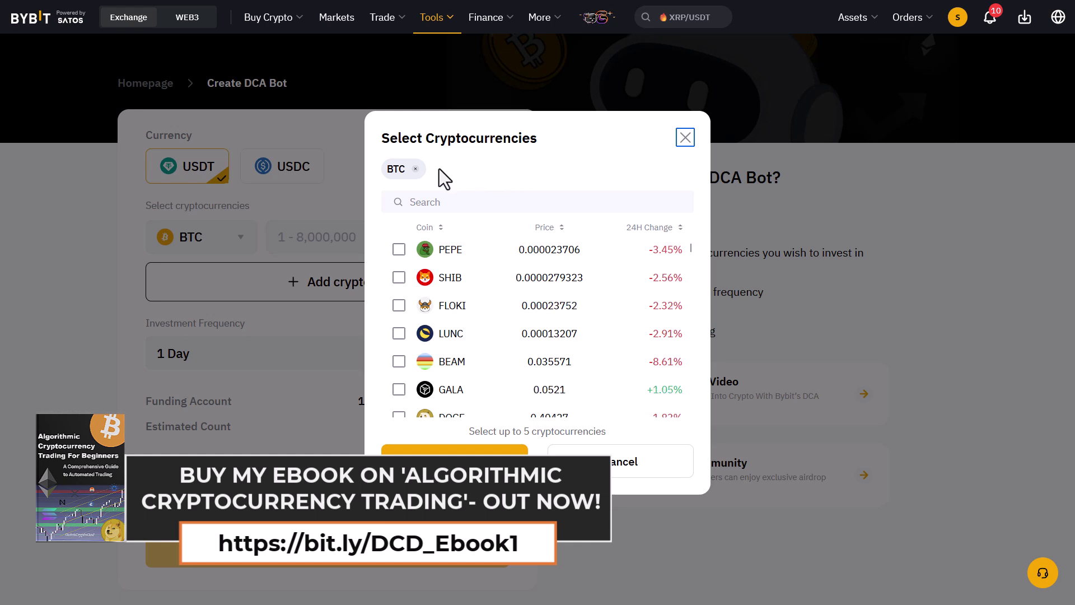
# Swap BTC for PEPE, SHIB, DOGE and FLOKI and confirm the four coins.
pyautogui.click(415, 169)
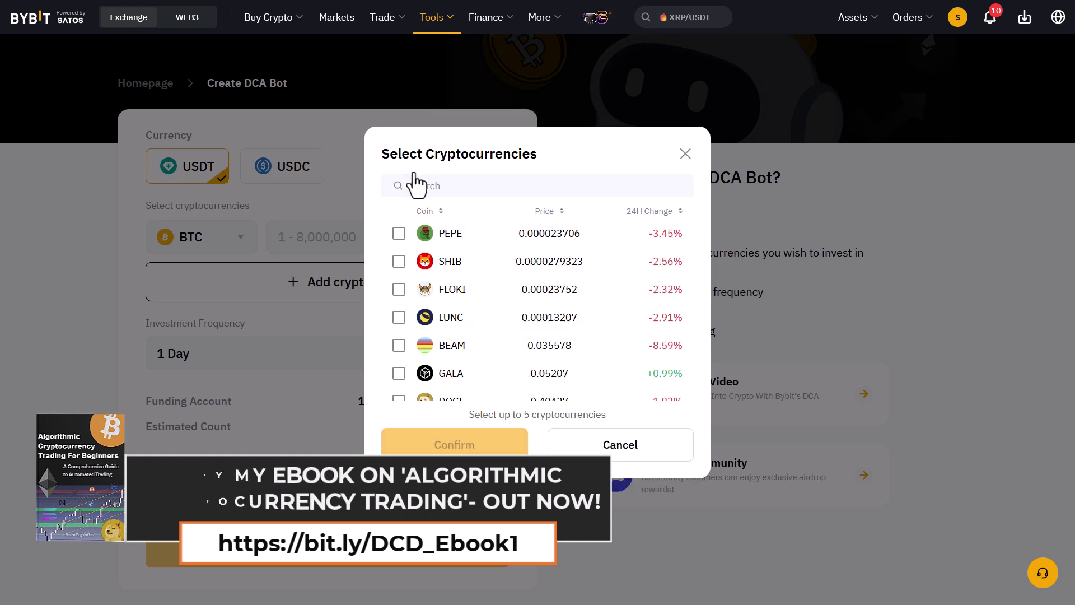
pyautogui.click(398, 234)
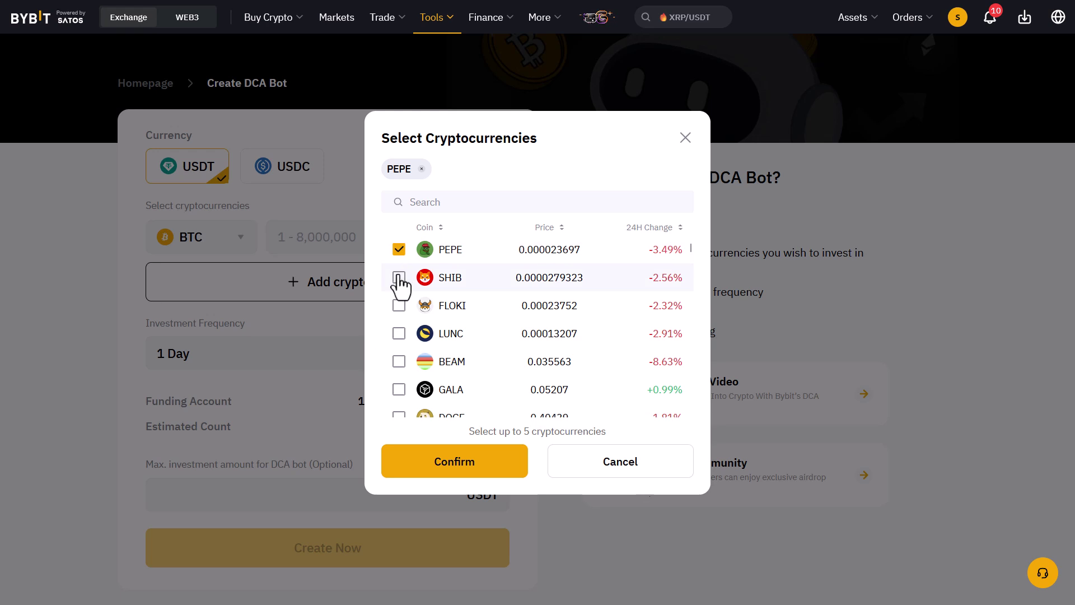
pyautogui.click(398, 277)
pyautogui.click(399, 416)
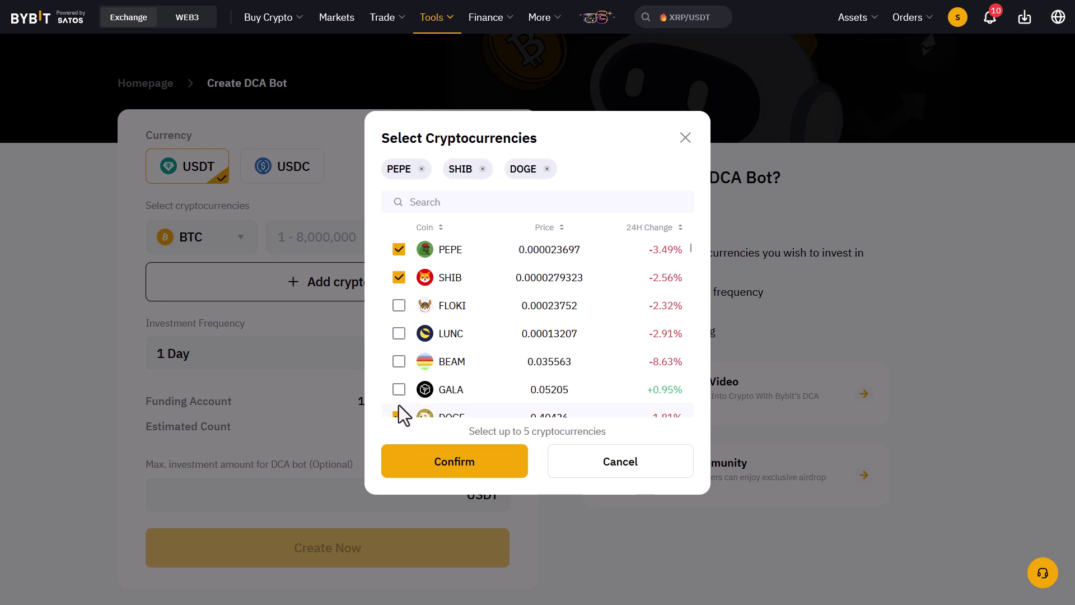
pyautogui.click(399, 305)
pyautogui.scroll(-1, 437, 307)
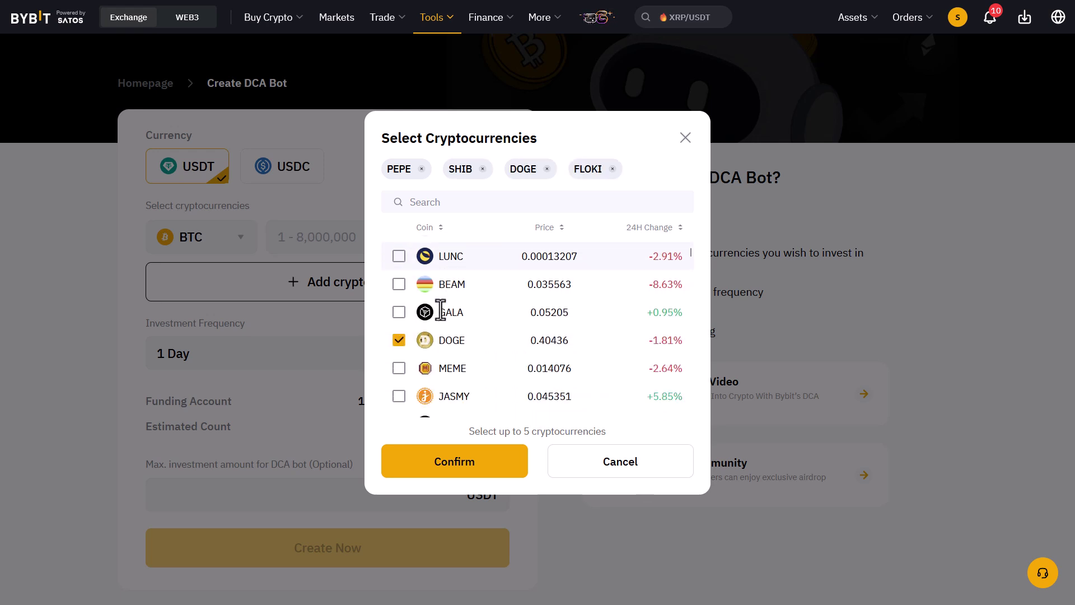
pyautogui.click(398, 284)
pyautogui.click(398, 285)
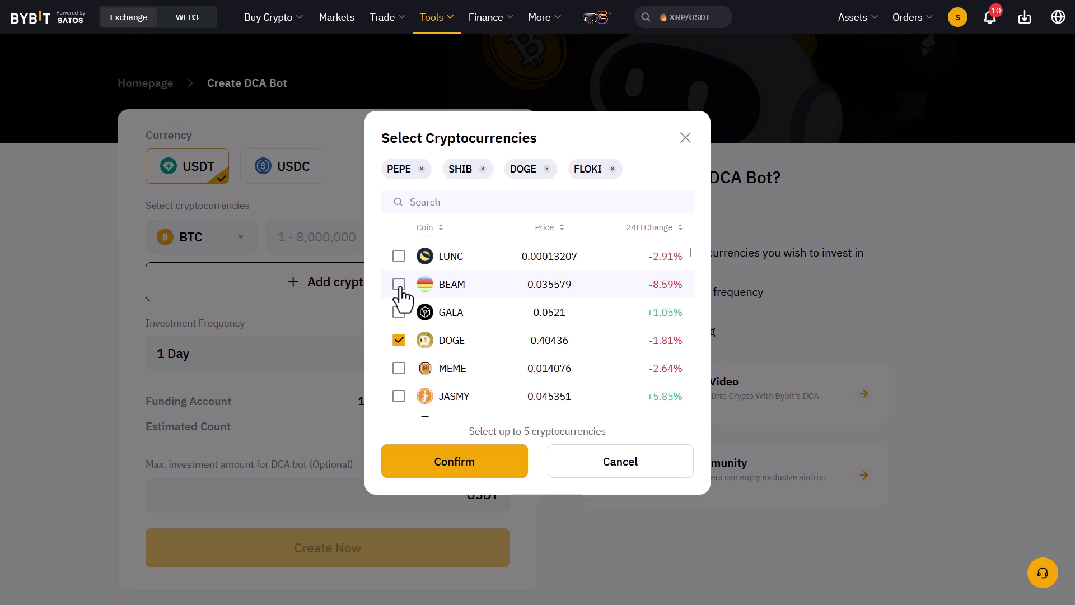
pyautogui.click(469, 461)
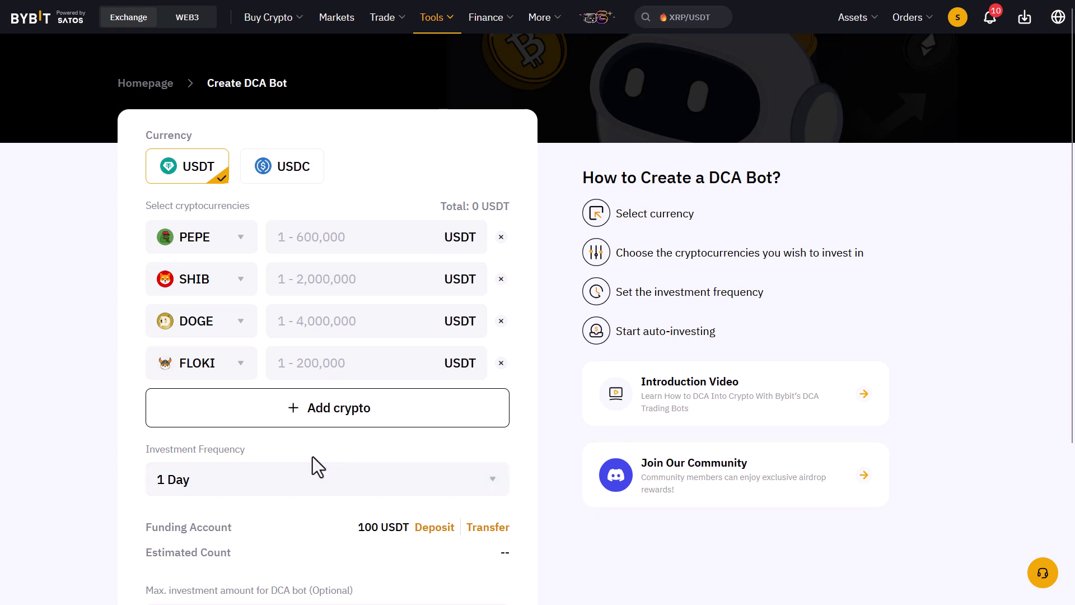
# Change the investment frequency from 1 Day to 1 Week.
pyautogui.moveTo(247, 450); pyautogui.dragTo(187, 456)
pyautogui.click(260, 473)
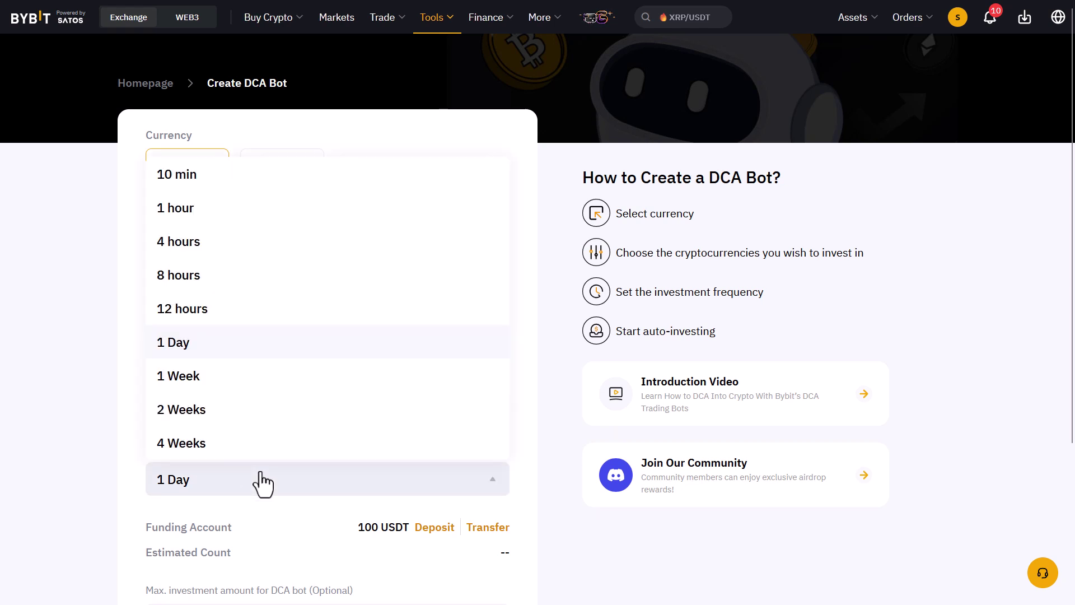
pyautogui.click(215, 387)
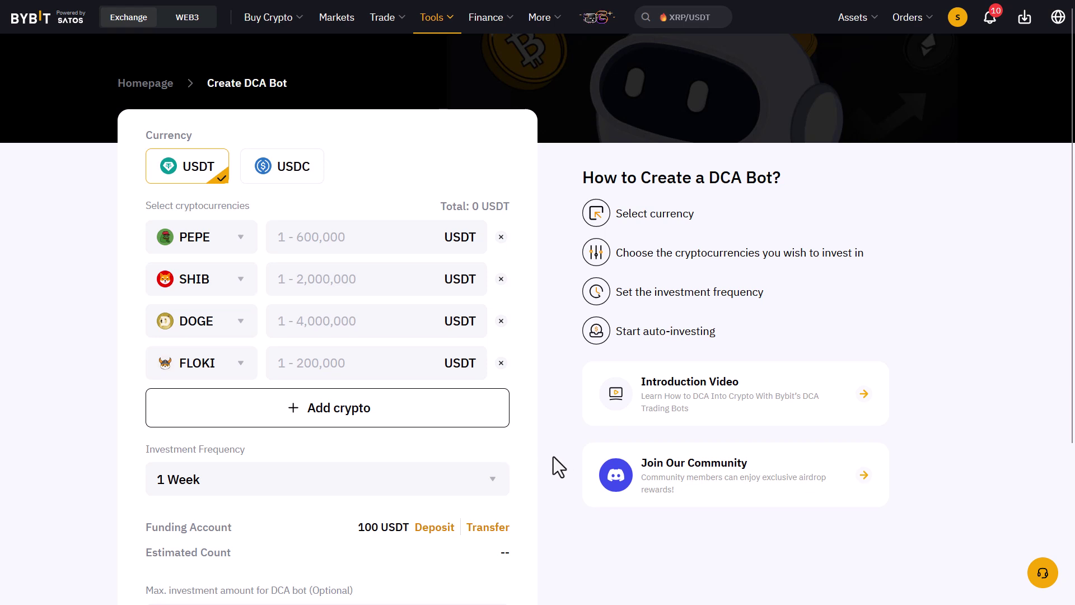
pyautogui.scroll(-1, 553, 455)
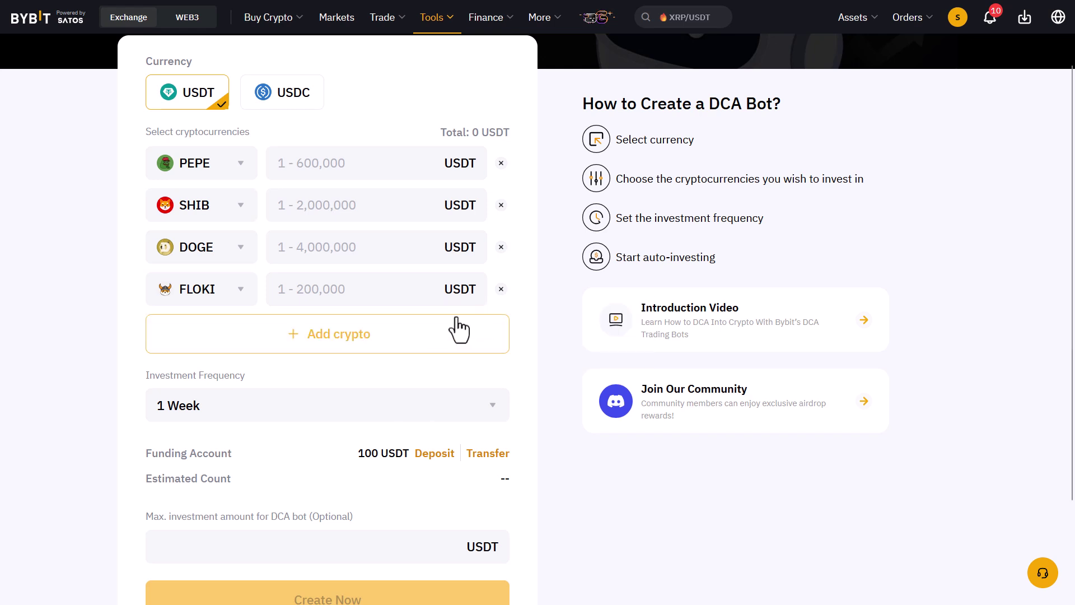
# Enter 25 USDT as the amount for each of PEPE, SHIB, DOGE and FLOKI.
pyautogui.moveTo(343, 453); pyautogui.dragTo(387, 455)
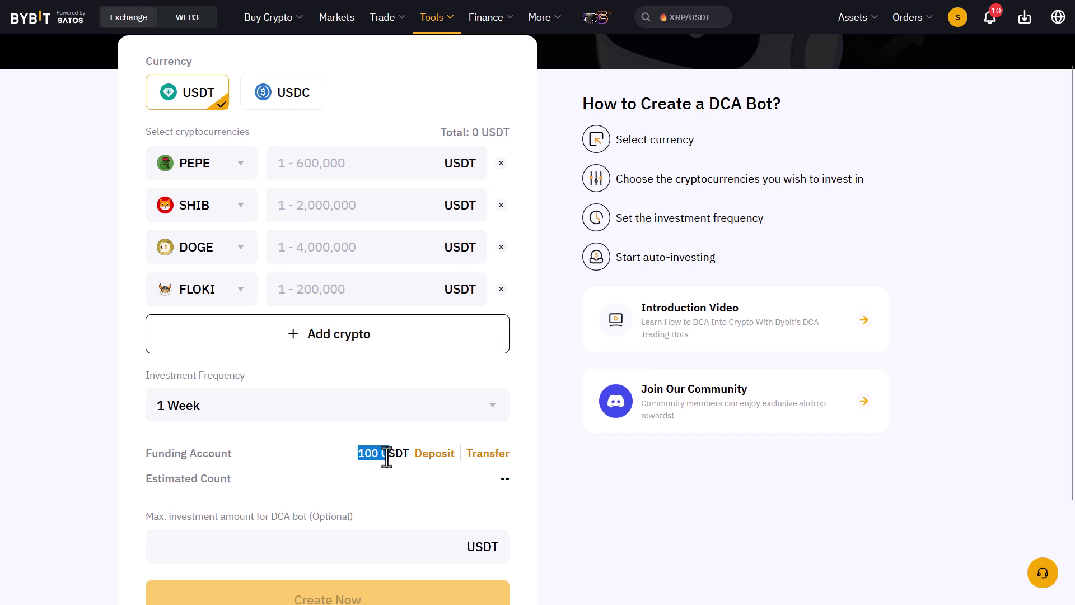
pyautogui.click(354, 171)
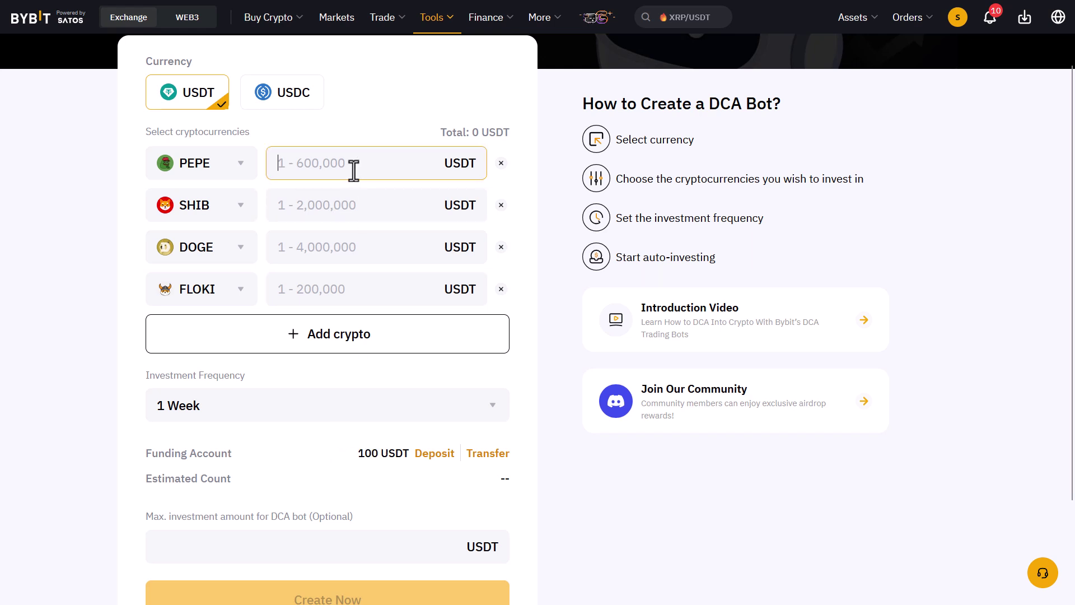
pyautogui.write('25')
pyautogui.click(349, 206)
pyautogui.write('25')
pyautogui.click(338, 244)
pyautogui.write('25')
pyautogui.click(318, 285)
pyautogui.write('25')
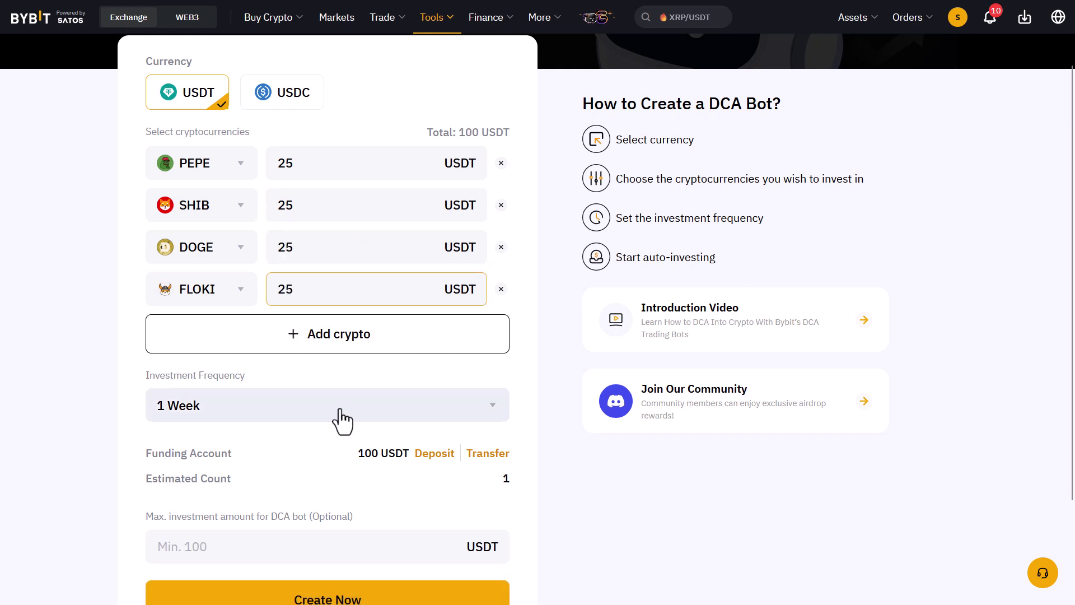
# Leave the optional maximum investment amount empty and review the 100 USDT total.
pyautogui.click(288, 542)
pyautogui.click(306, 490)
pyautogui.scroll(-2, 306, 489)
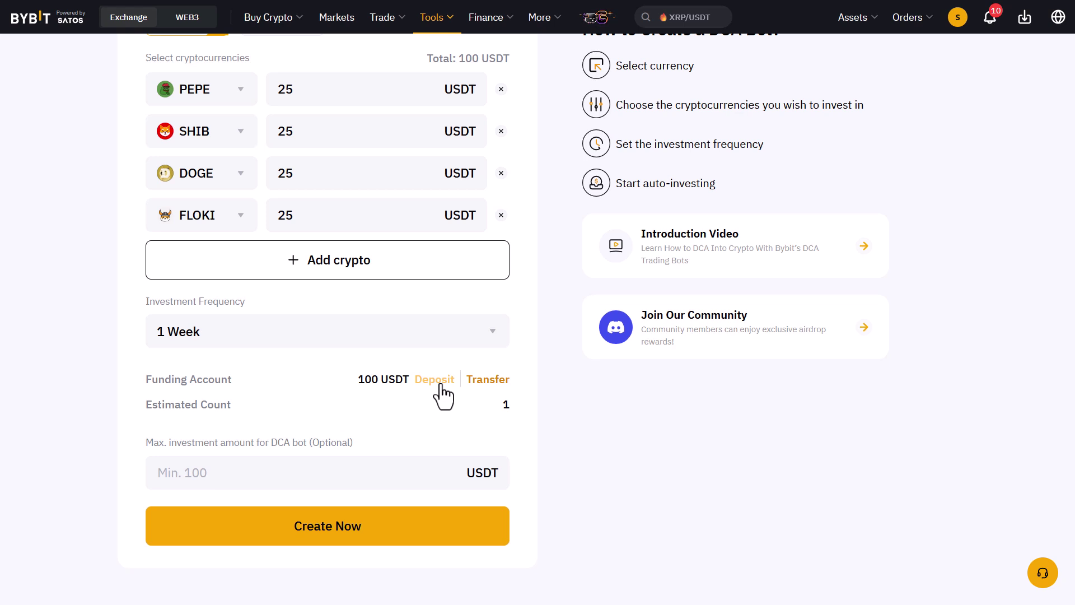
pyautogui.scroll(1, 442, 397)
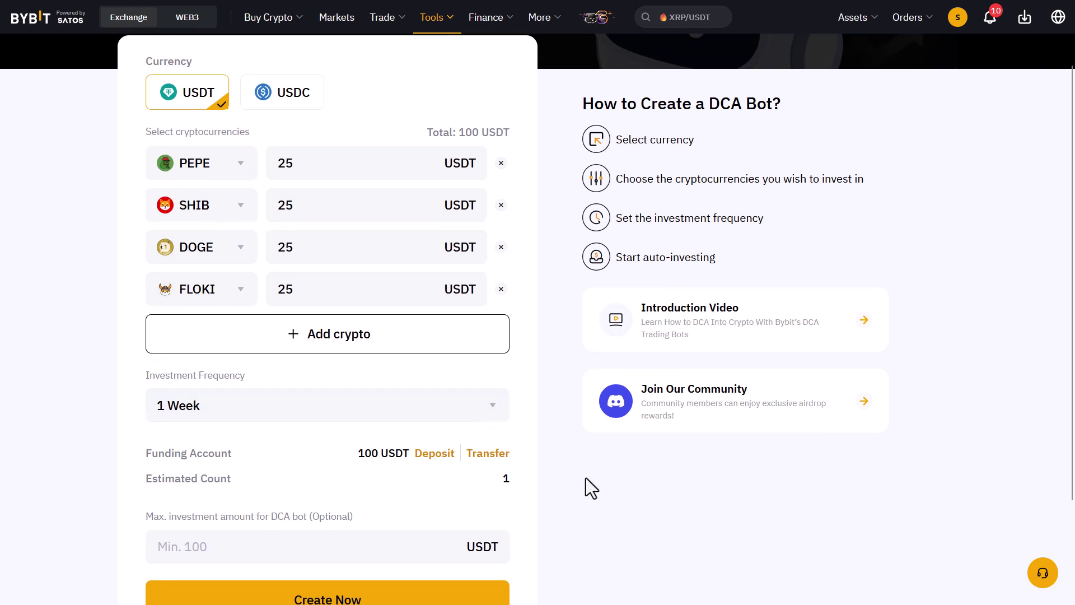
pyautogui.scroll(-1, 586, 478)
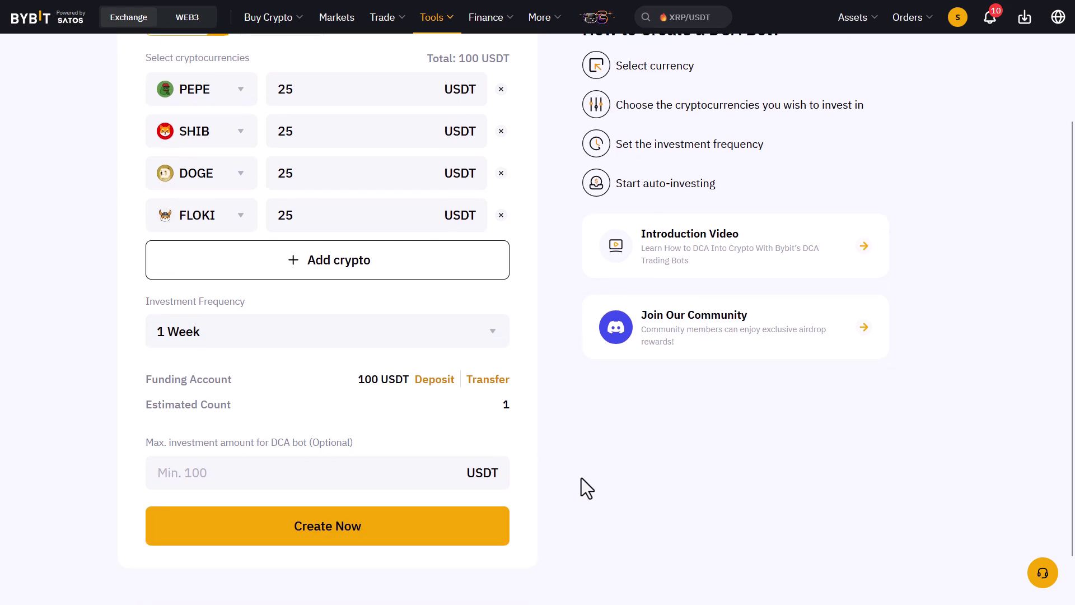
# Create and confirm the weekly 100 USDT DCA bot, then return to the homepage.
pyautogui.click(421, 536)
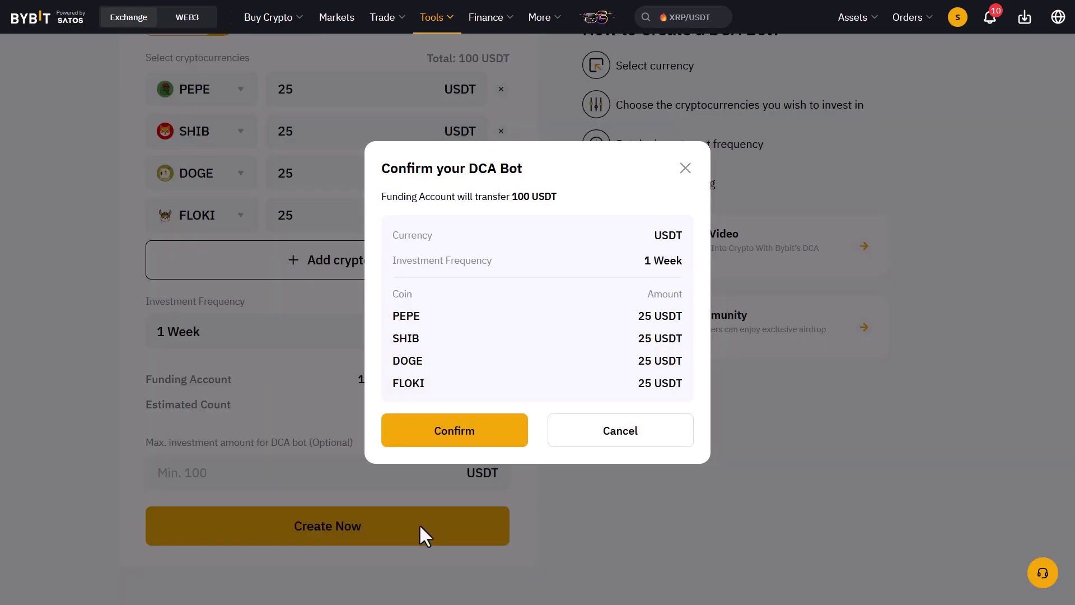
pyautogui.click(440, 437)
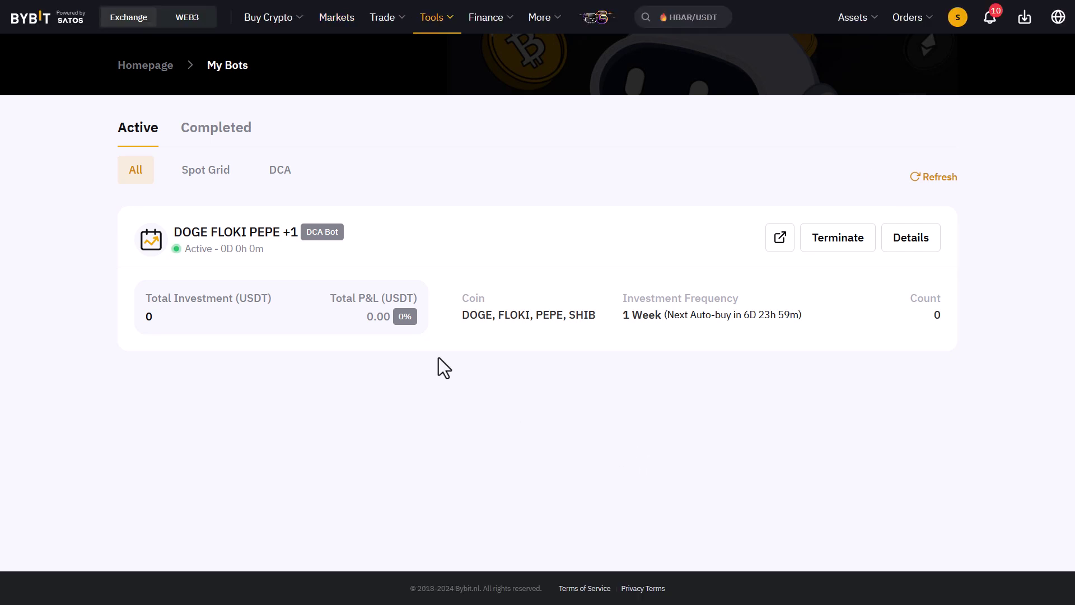
pyautogui.click(158, 68)
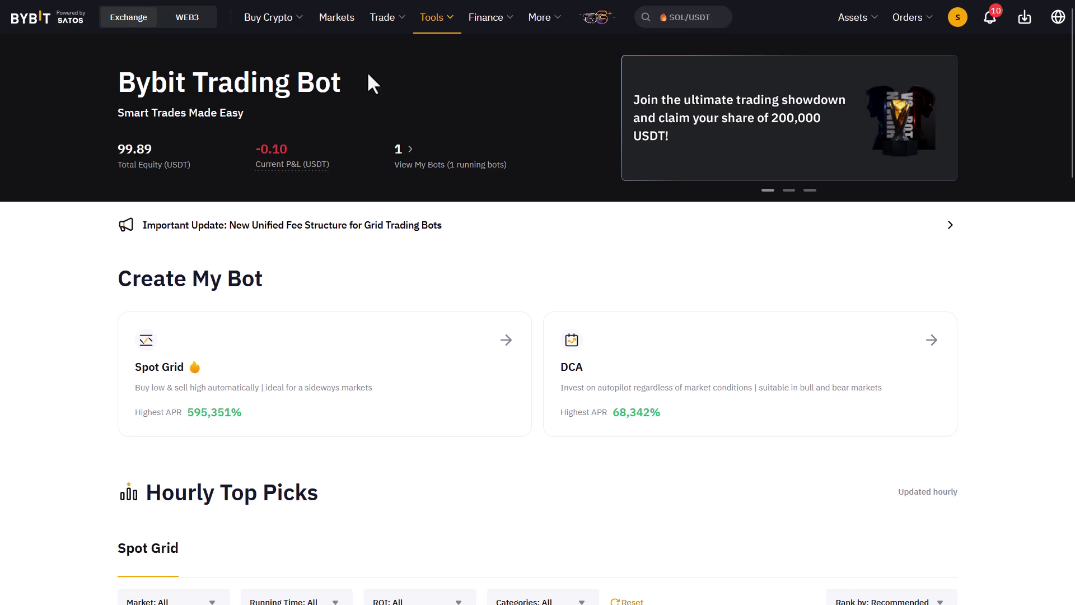
# Open My Bots from Trading Bot and filter the list to DCA bots.
pyautogui.moveTo(430, 40)
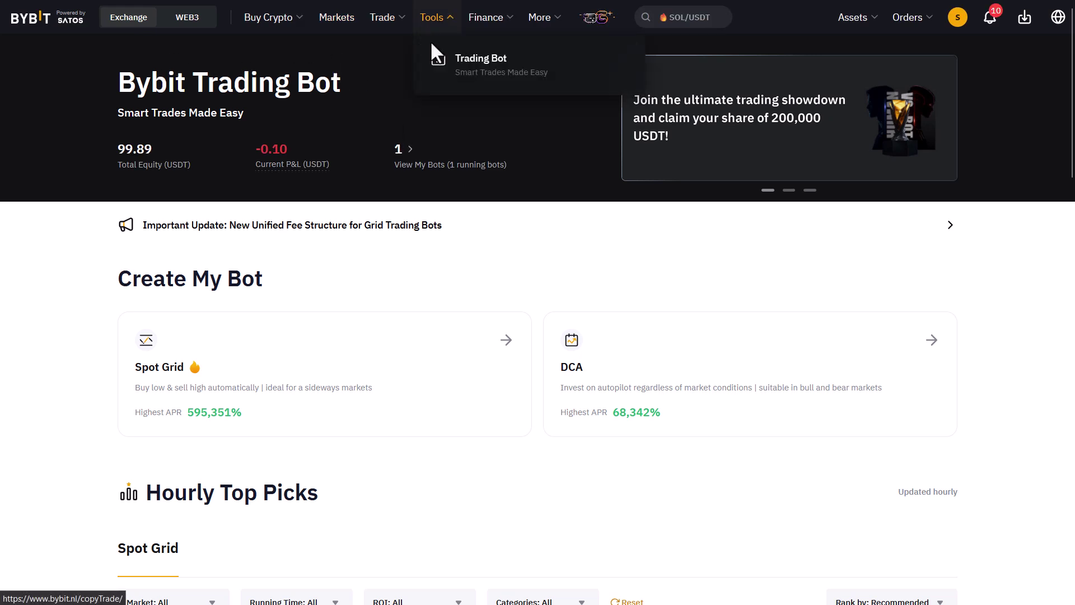
pyautogui.click(500, 78)
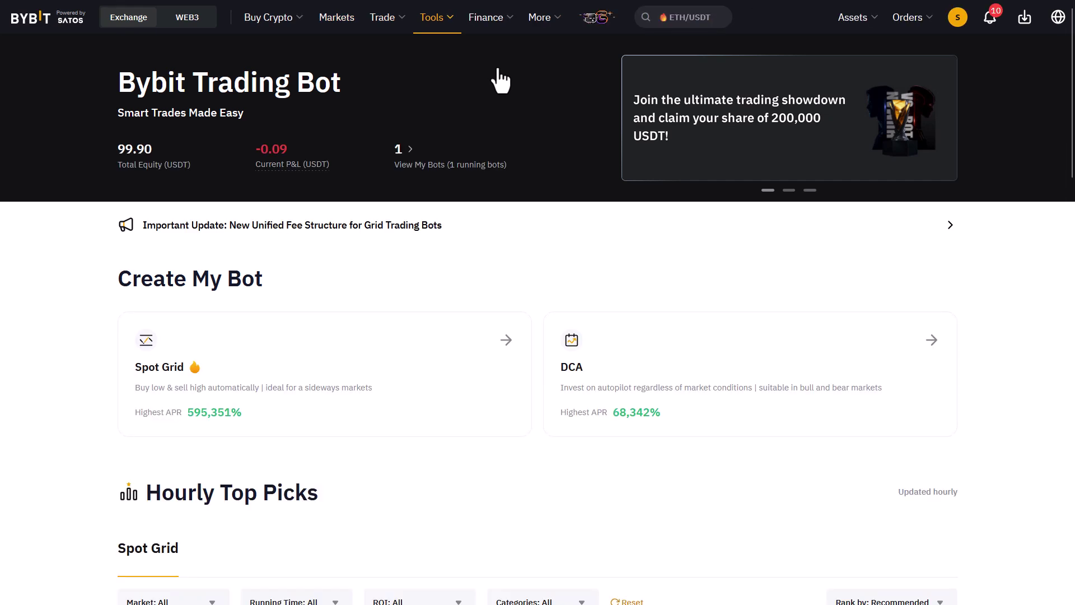
pyautogui.click(405, 160)
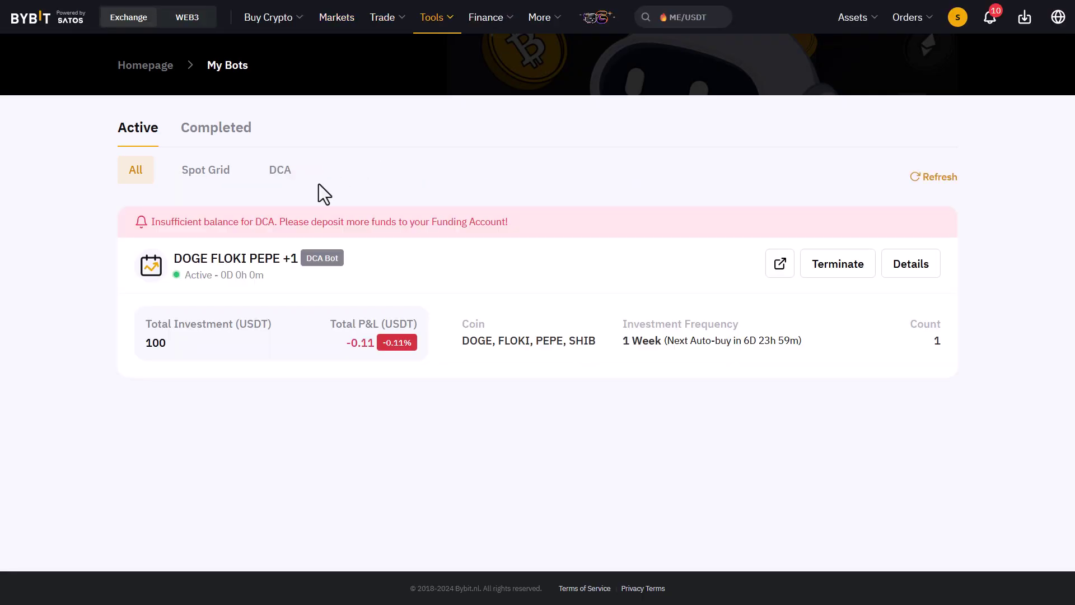
pyautogui.click(282, 171)
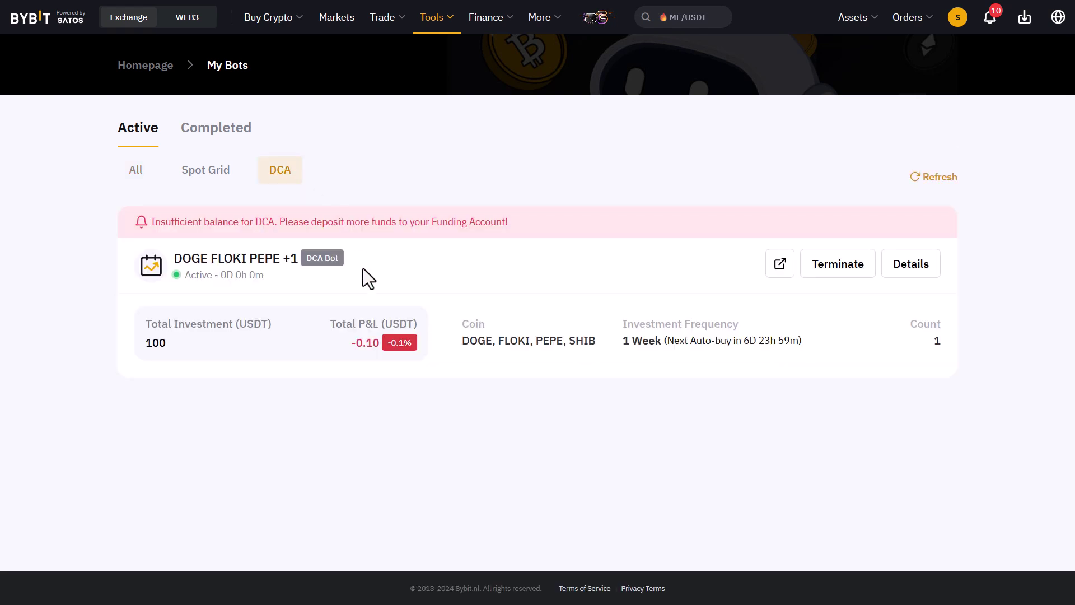
pyautogui.click(780, 263)
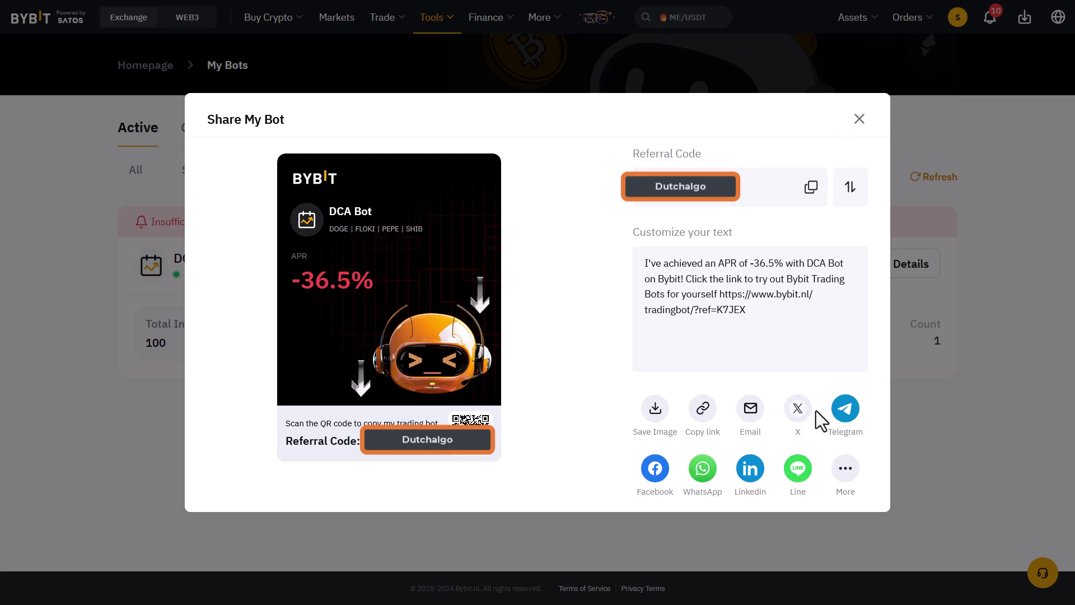
pyautogui.click(859, 119)
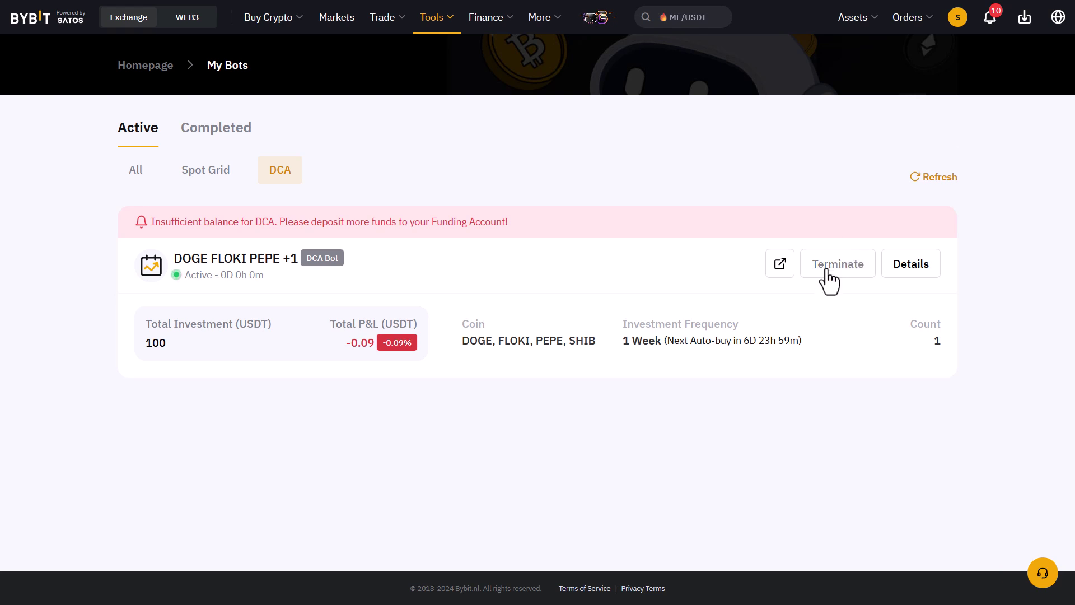
# Open the bot's Details, check its Order History, then view Parameters: 1 Week, 25 USDT per coin.
pyautogui.click(926, 274)
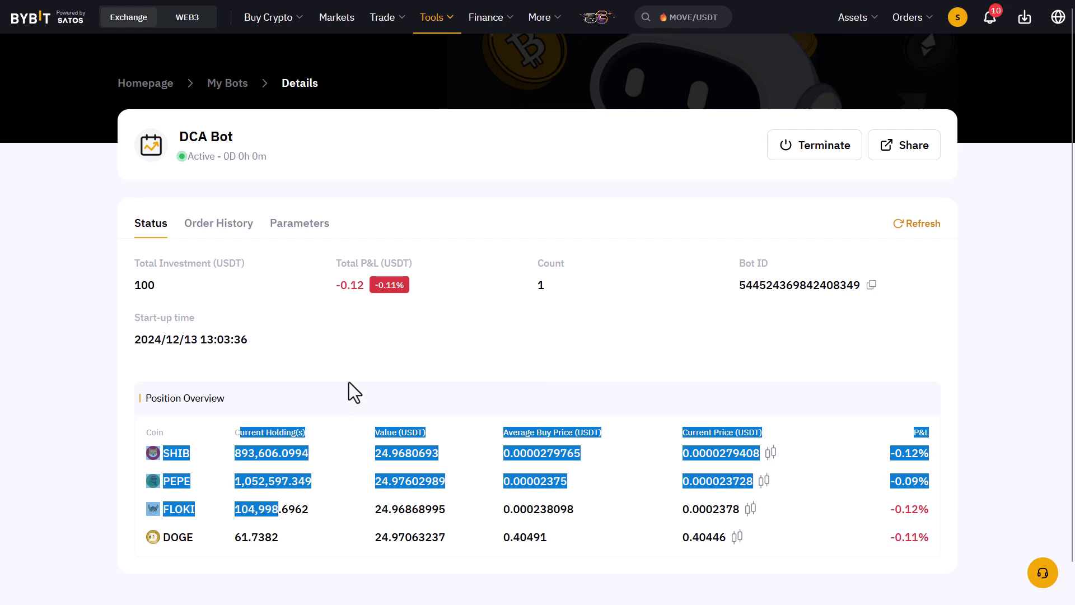
pyautogui.click(219, 223)
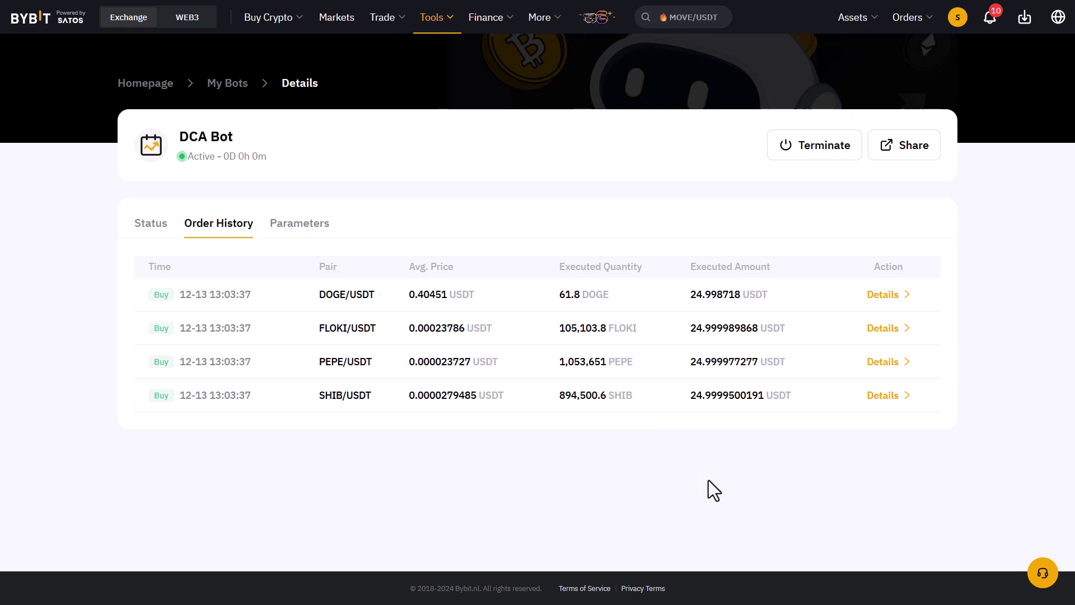
pyautogui.click(297, 225)
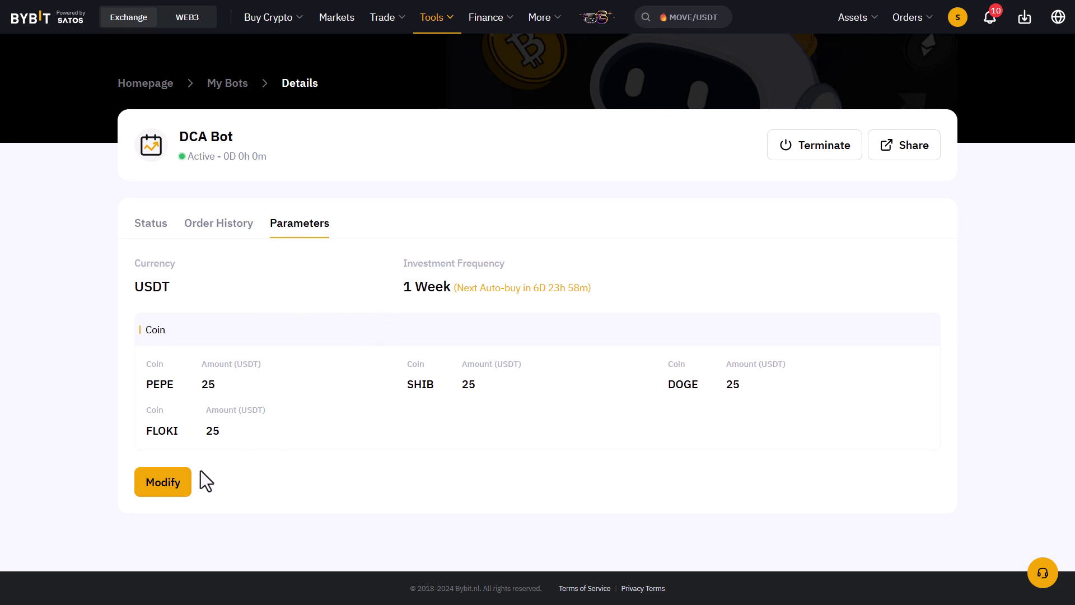
pyautogui.click(185, 477)
pyautogui.click(564, 304)
pyautogui.scroll(-2, 565, 304)
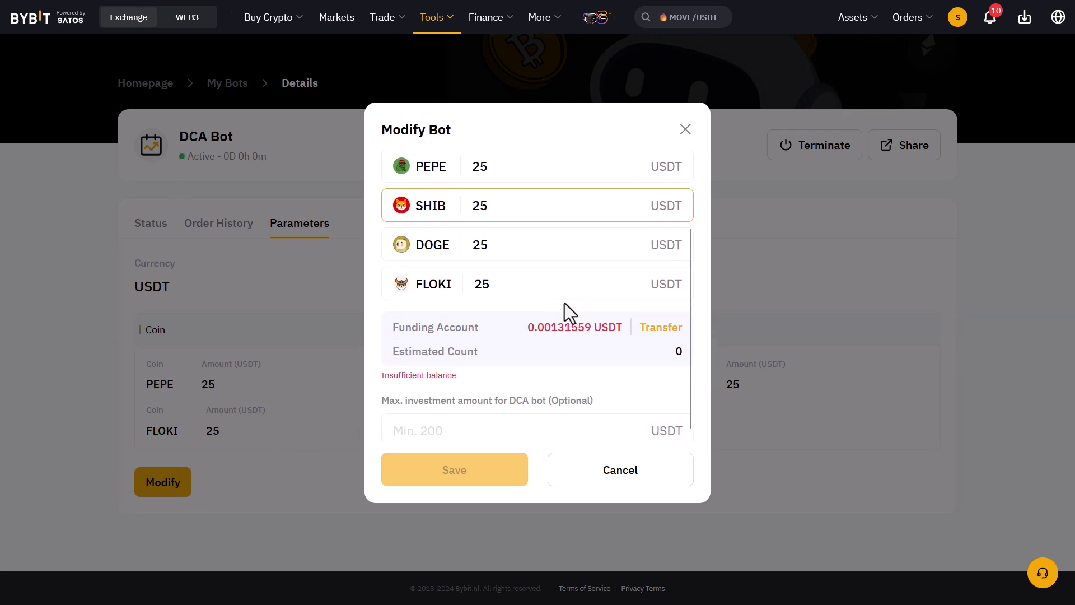
pyautogui.scroll(2, 564, 303)
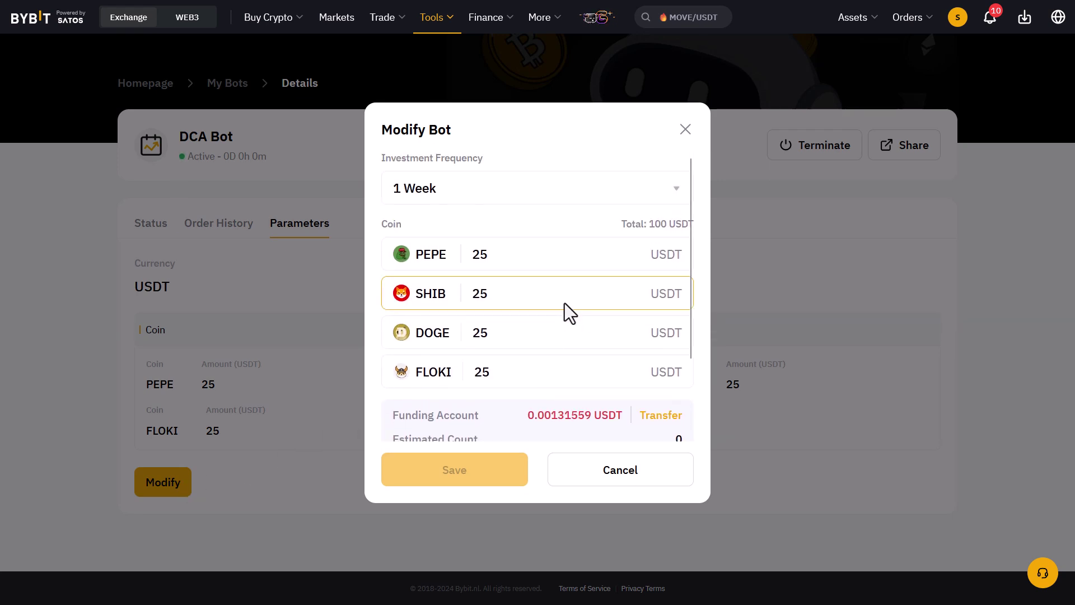
pyautogui.click(546, 197)
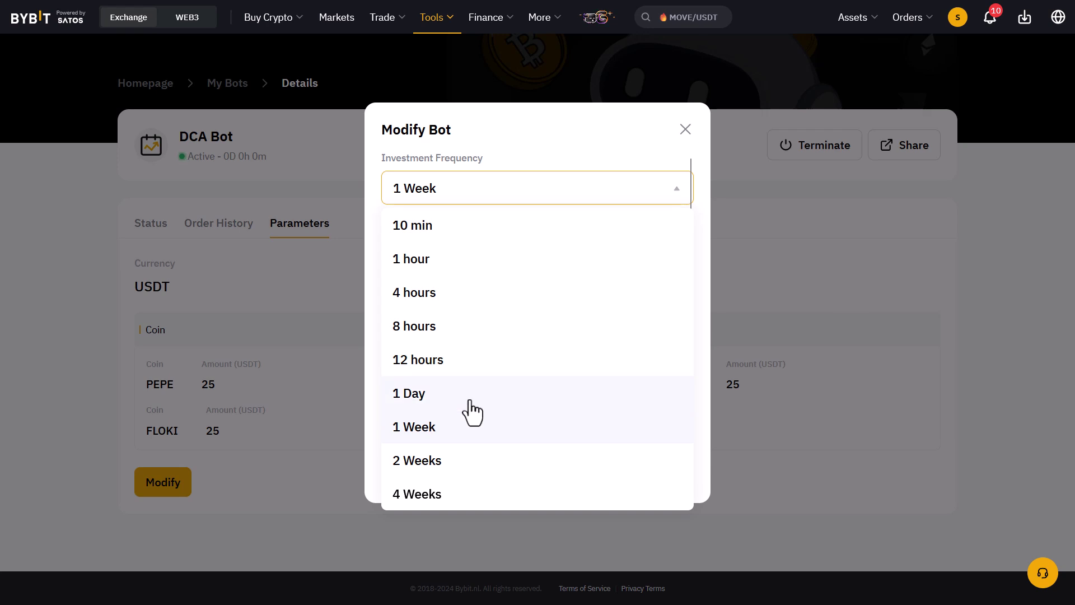
pyautogui.click(461, 502)
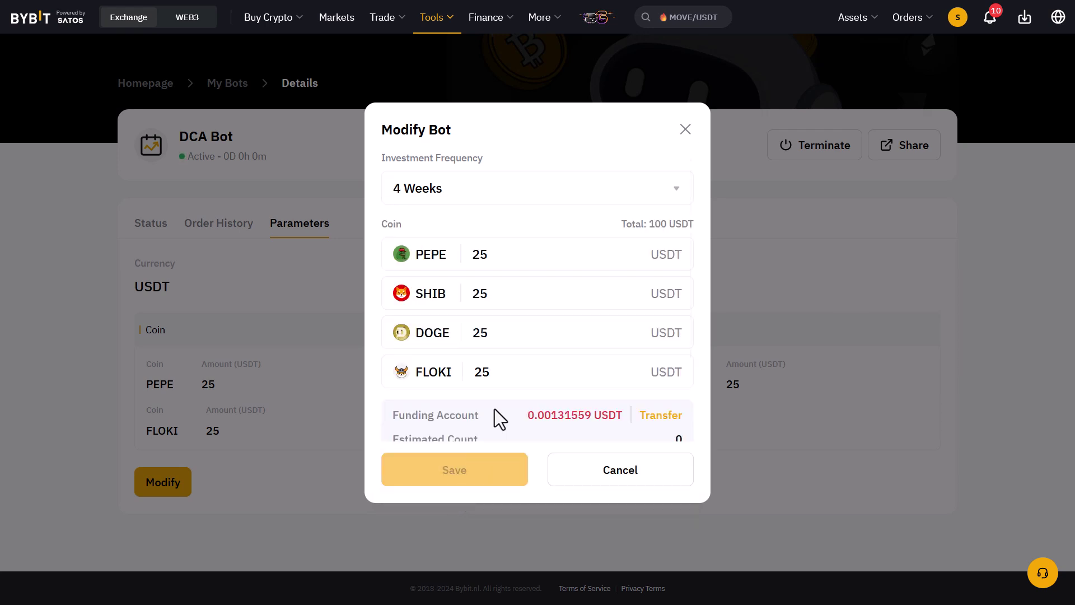
pyautogui.scroll(-2, 528, 273)
pyautogui.scroll(2, 525, 240)
pyautogui.scroll(-3, 530, 250)
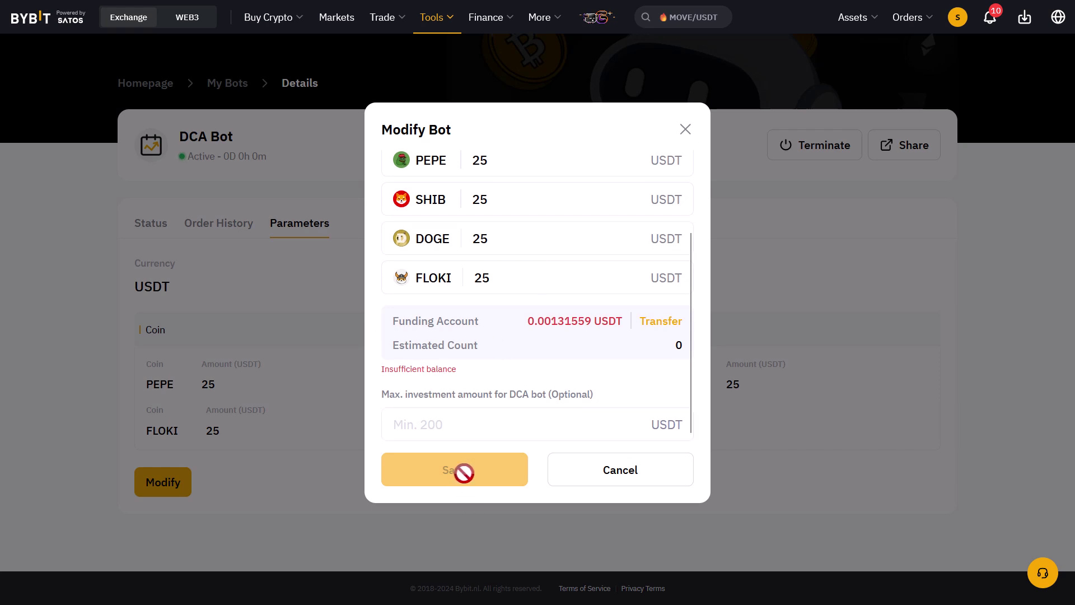
pyautogui.click(612, 477)
pyautogui.click(612, 477)
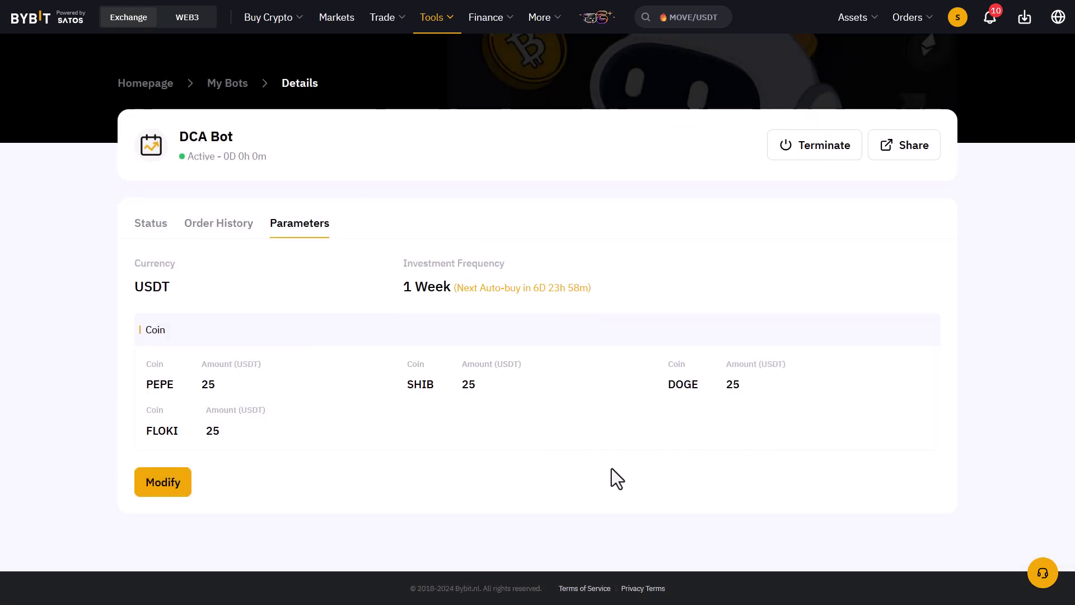
# Terminate the DCA bot, receiving its holdings as about 99.86 USDT.
pyautogui.click(821, 152)
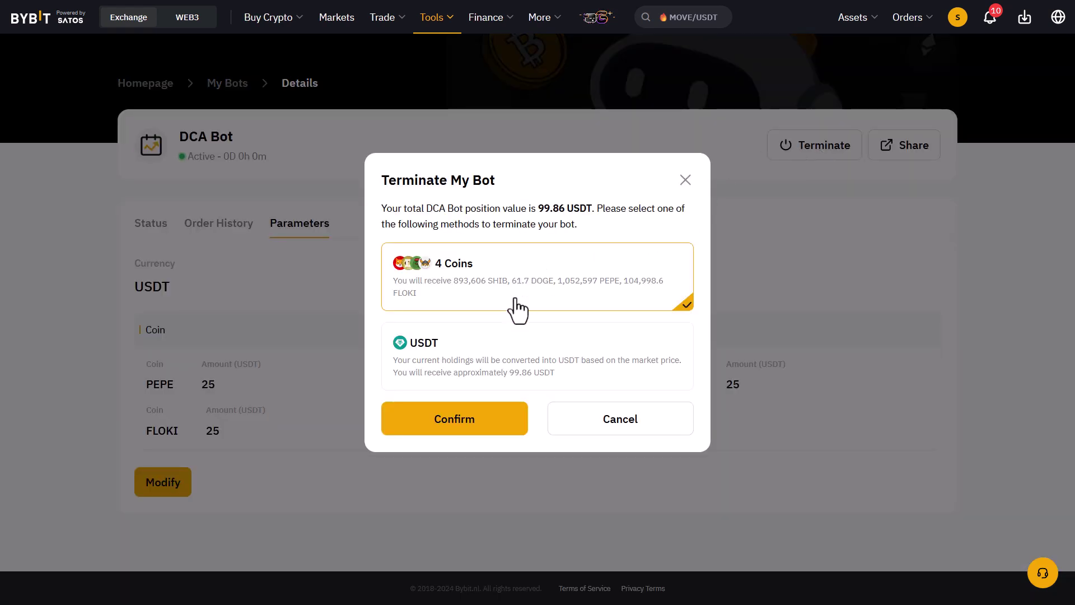
pyautogui.click(497, 360)
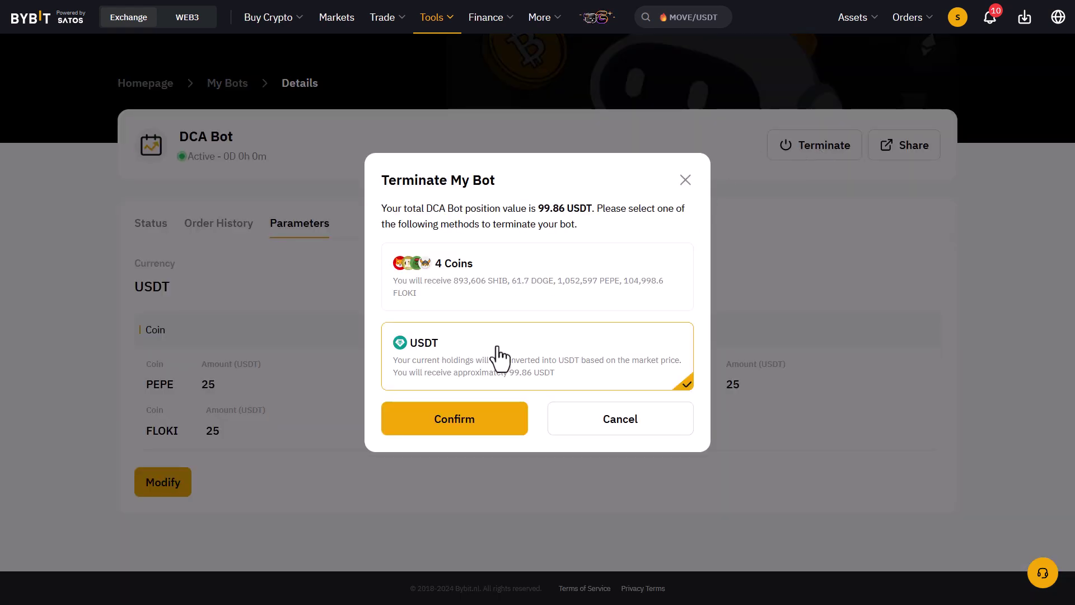
pyautogui.click(479, 425)
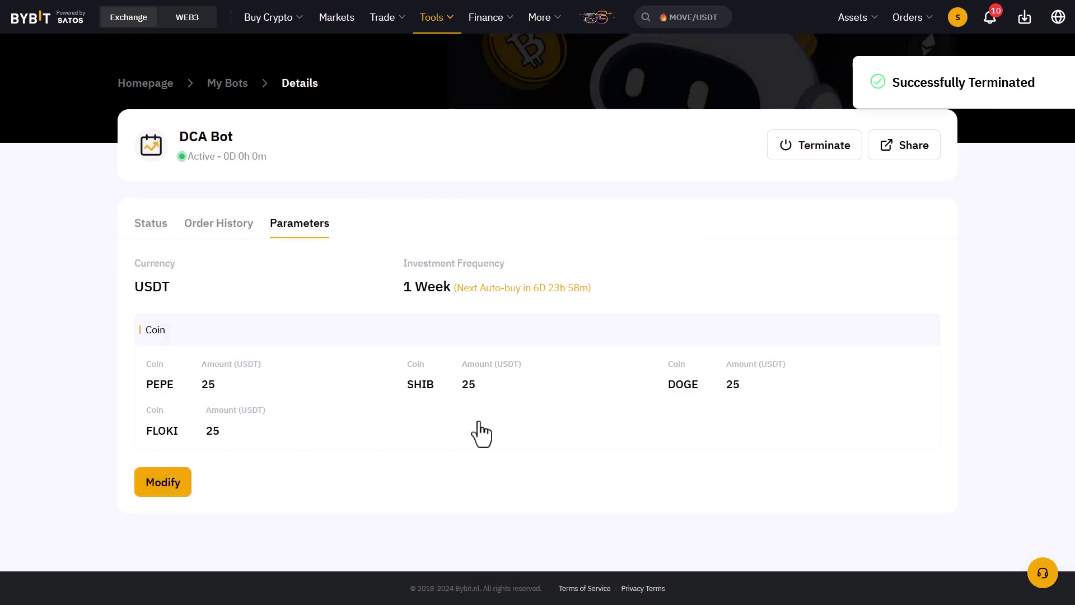